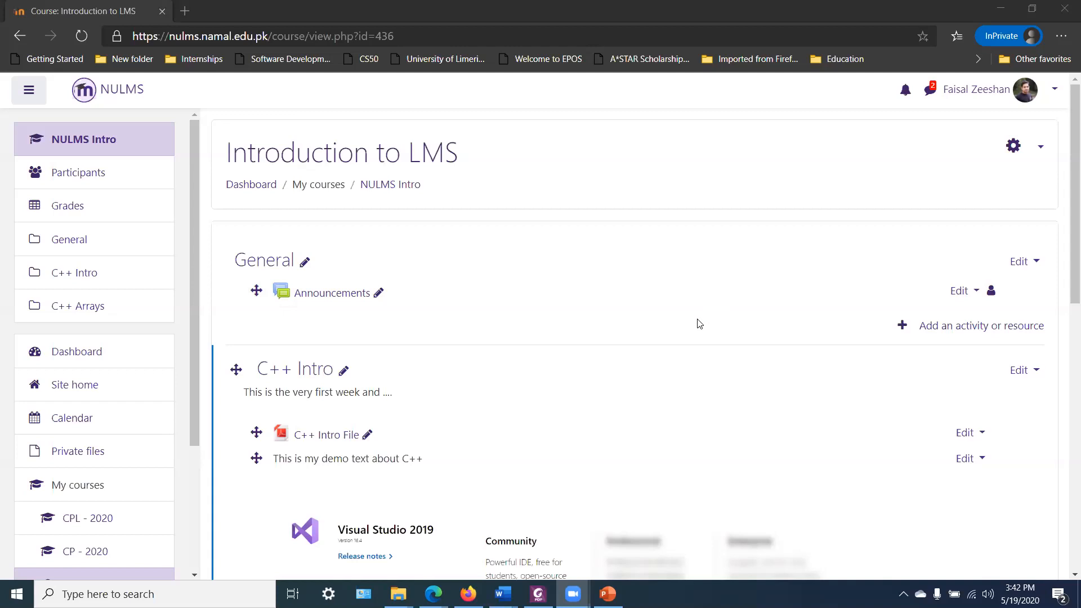
Add an Attendance activity to the General section of the course.
click(961, 330)
click(434, 218)
scroll(604, 307, down, 2)
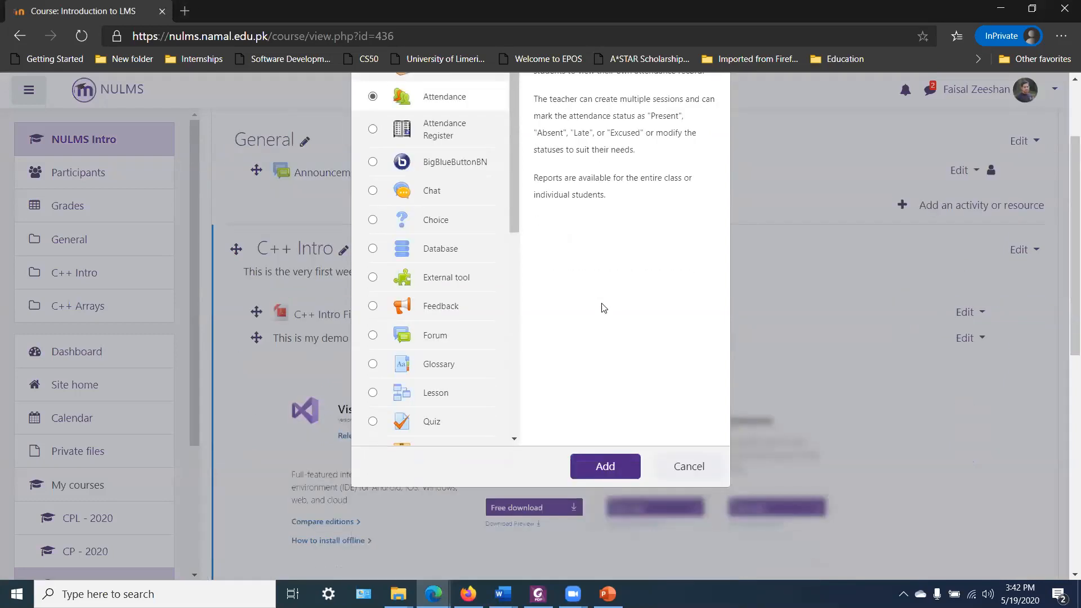
click(609, 429)
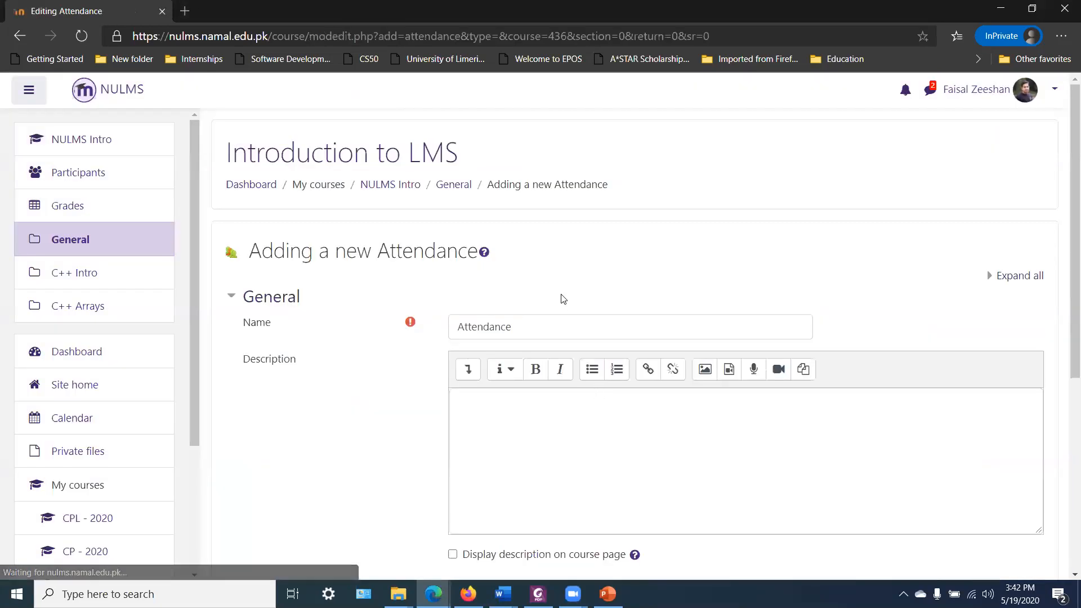
Expand all settings of the new Attendance activity, set its grade type to None, and save and display it.
click(1020, 275)
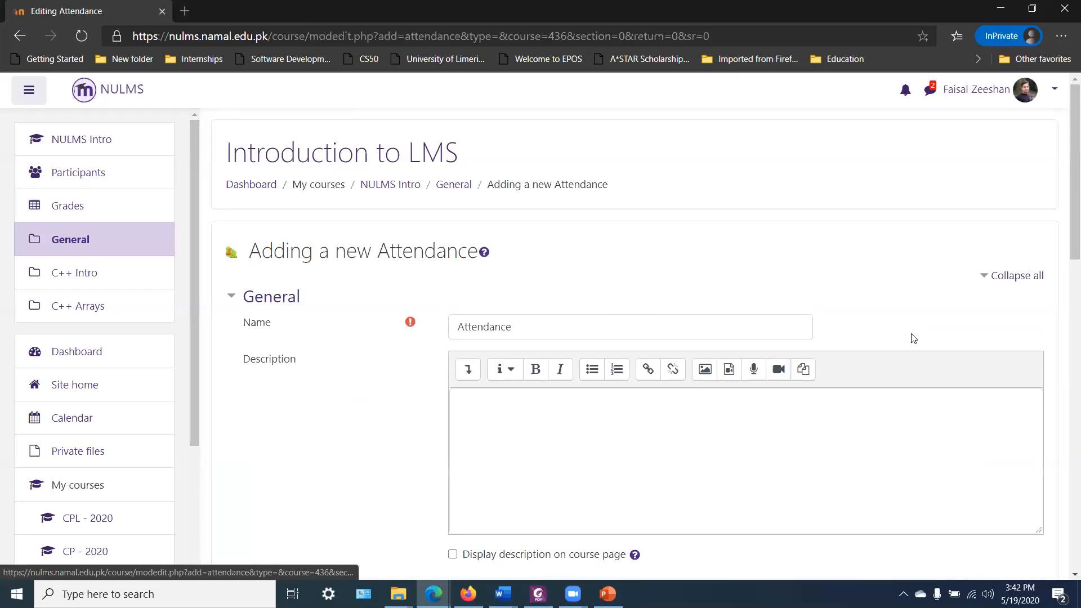
scroll(913, 338, down, 5)
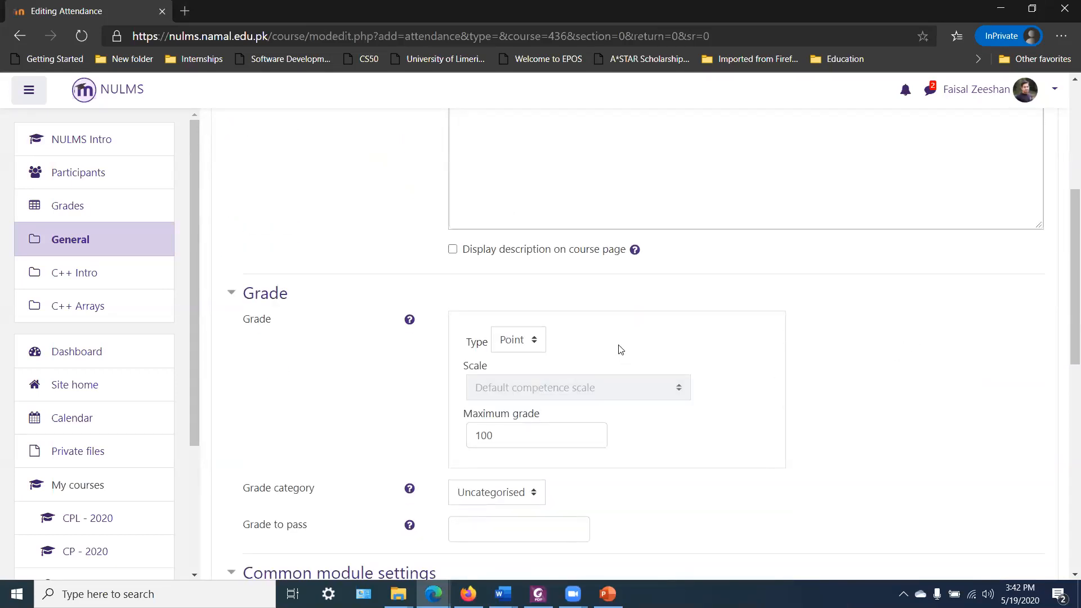
scroll(620, 349, down, 1)
click(535, 270)
click(532, 285)
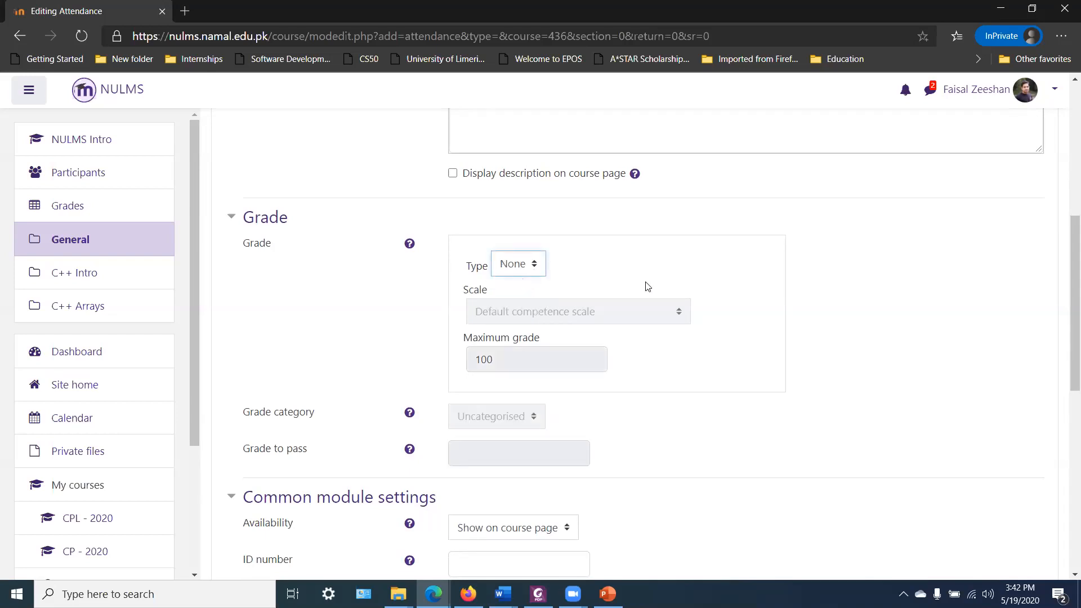
scroll(676, 299, down, 8)
click(651, 420)
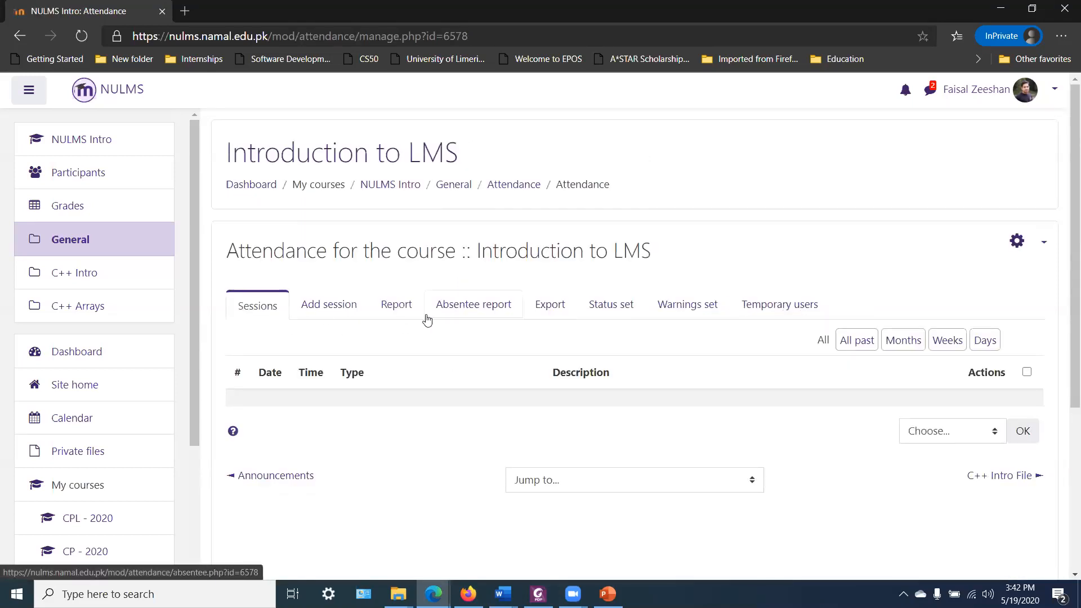
Start a new attendance session for all students and set its time from 10:00 to 11:15.
click(332, 309)
scroll(746, 249, down, 3)
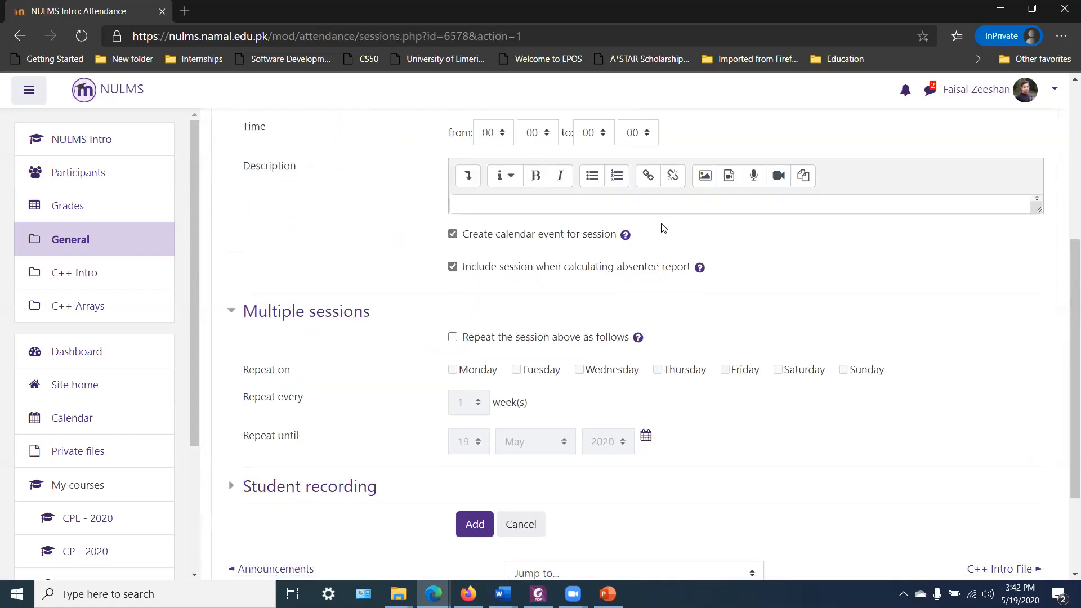
scroll(746, 249, up, 3)
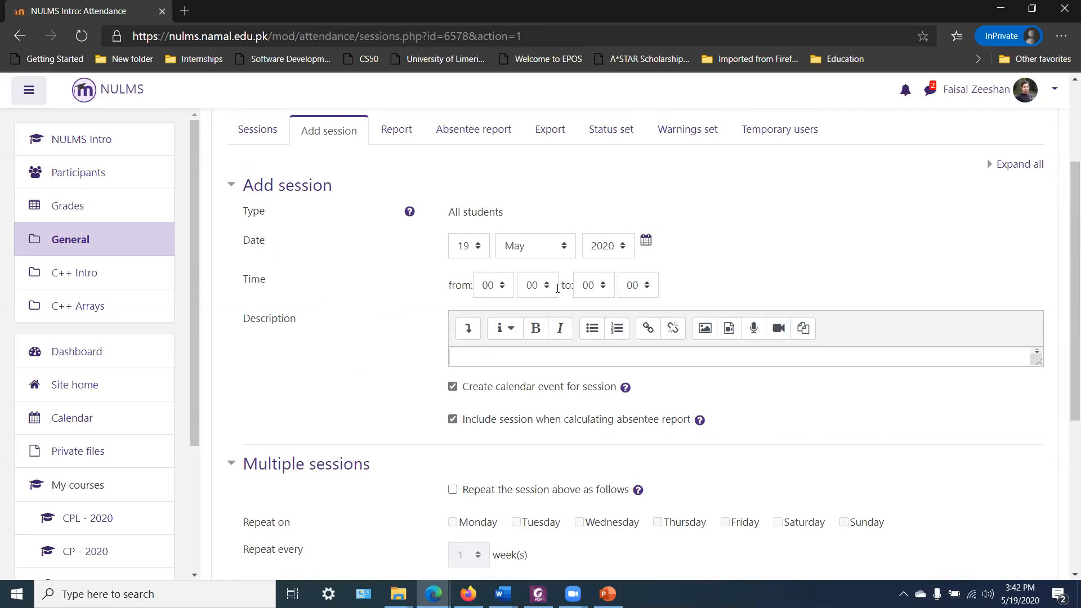
click(498, 288)
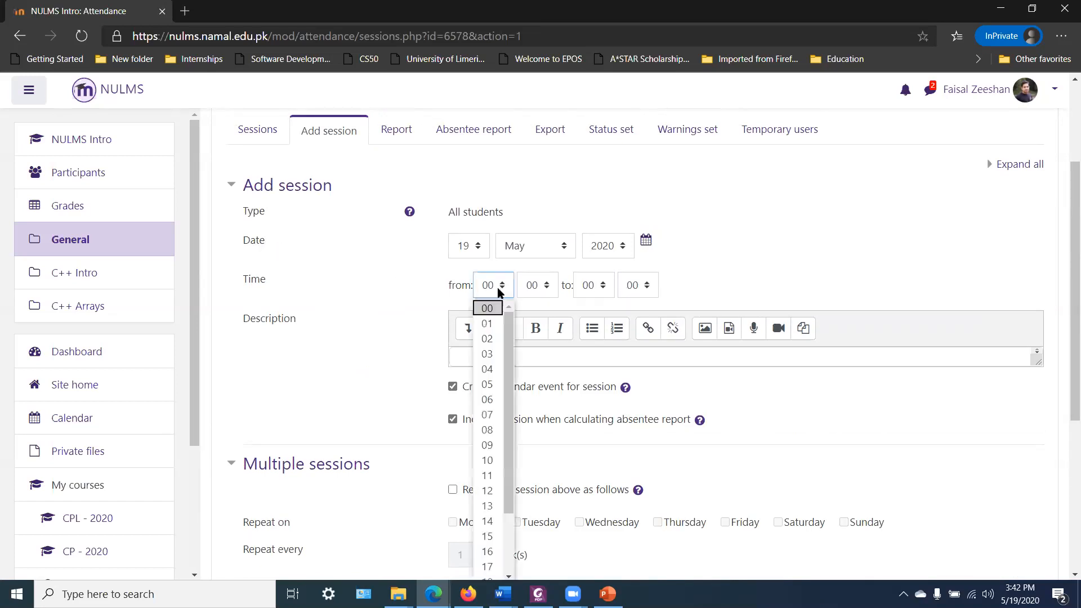
click(488, 459)
click(588, 285)
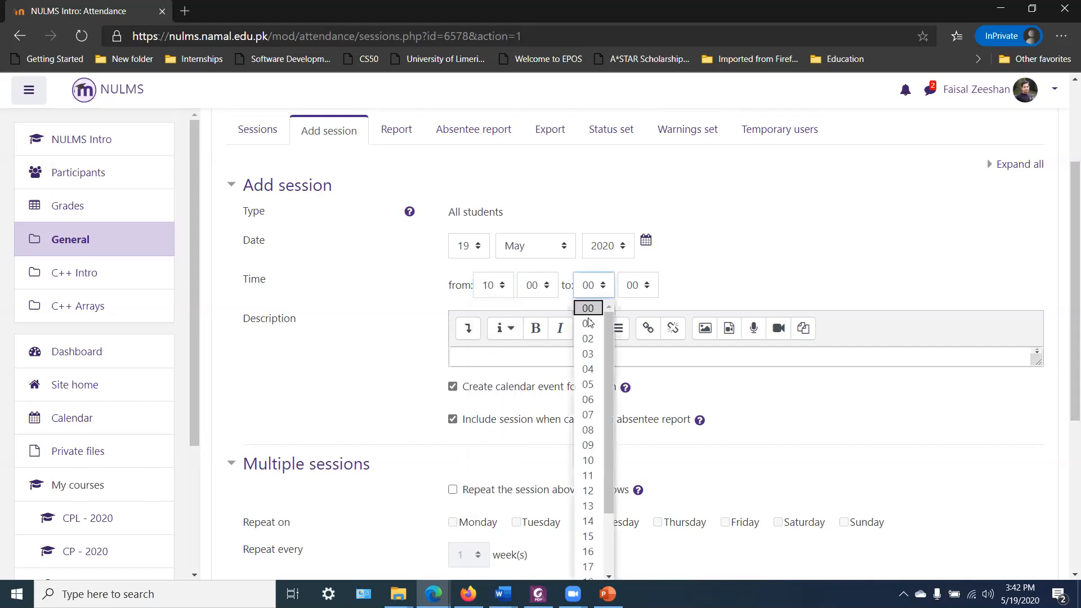
click(600, 476)
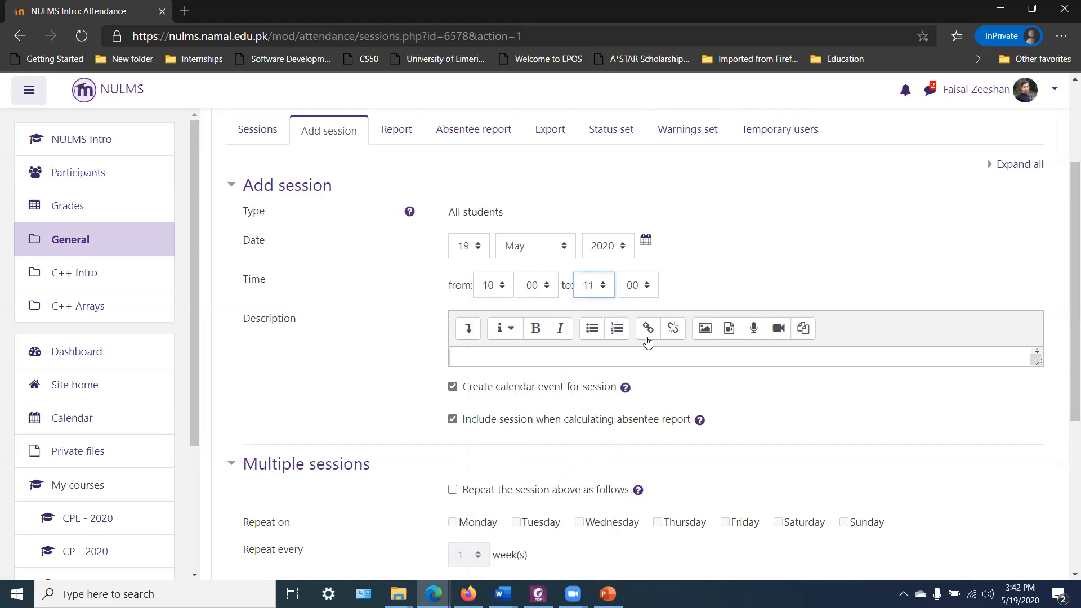
click(652, 291)
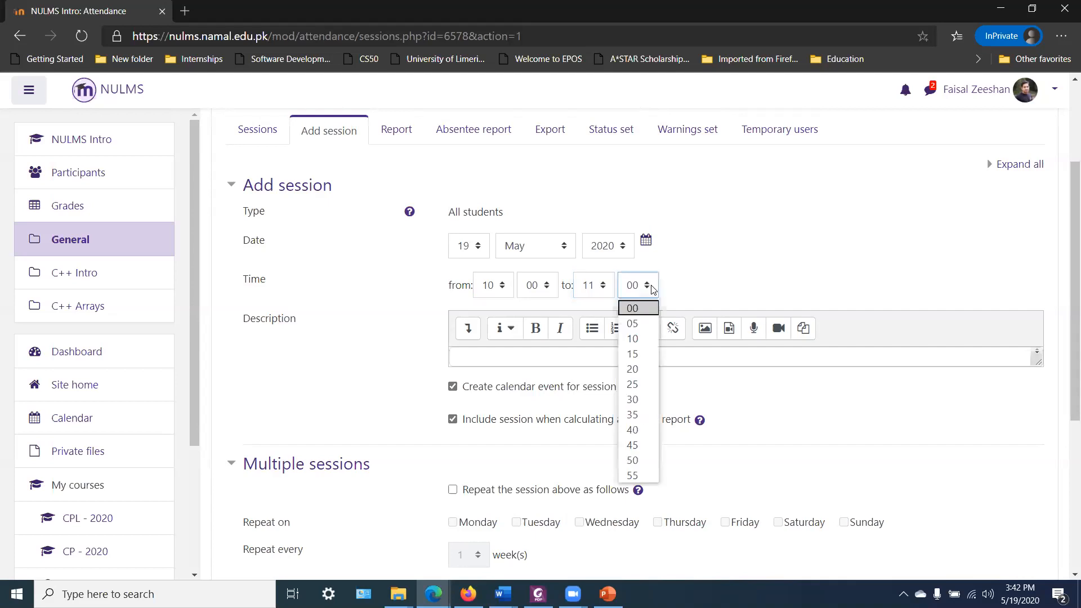
click(633, 354)
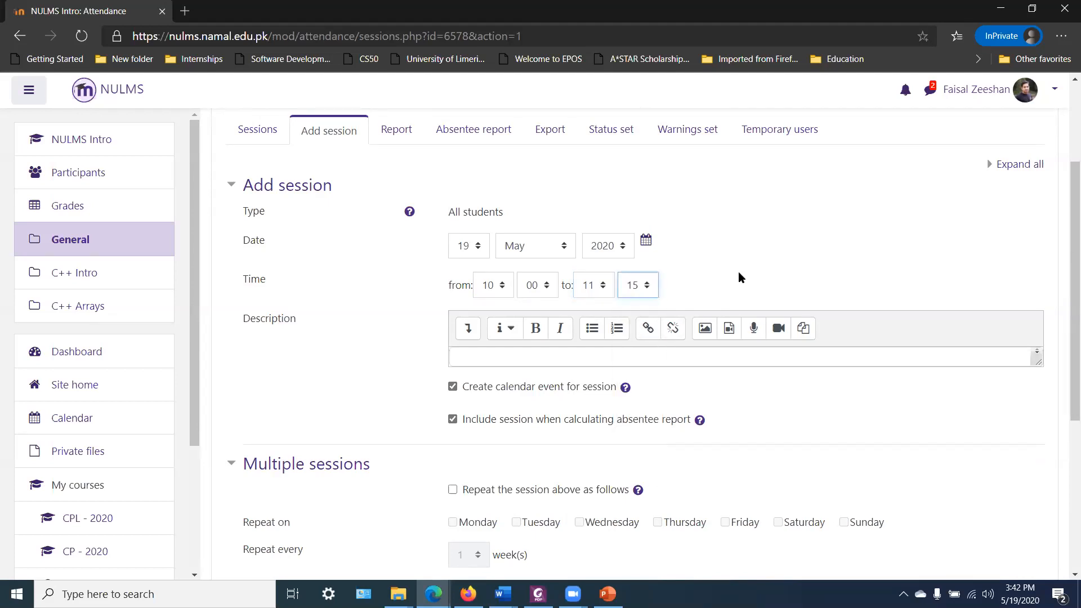
Repeat the session every Monday and Wednesday until 30 September 2020.
scroll(738, 272, down, 5)
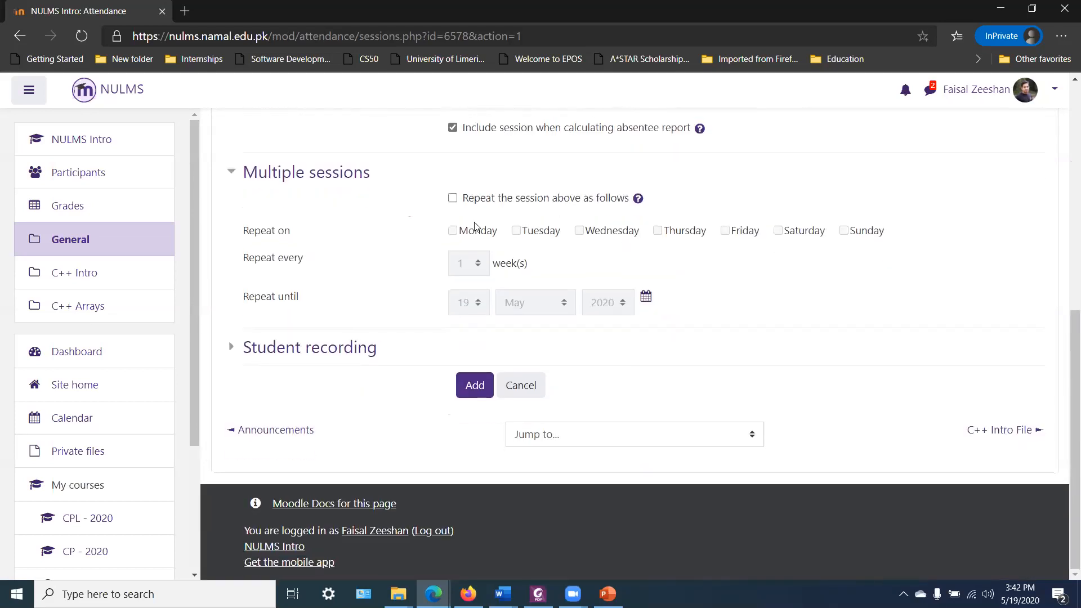
click(454, 199)
click(454, 231)
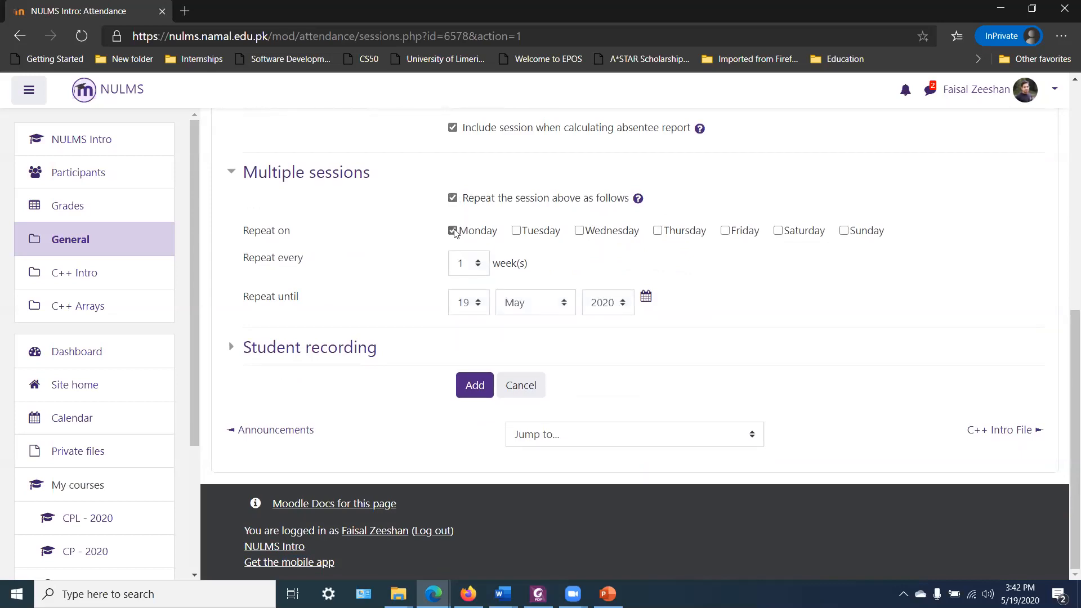
click(597, 231)
click(468, 303)
scroll(467, 265, down, 4)
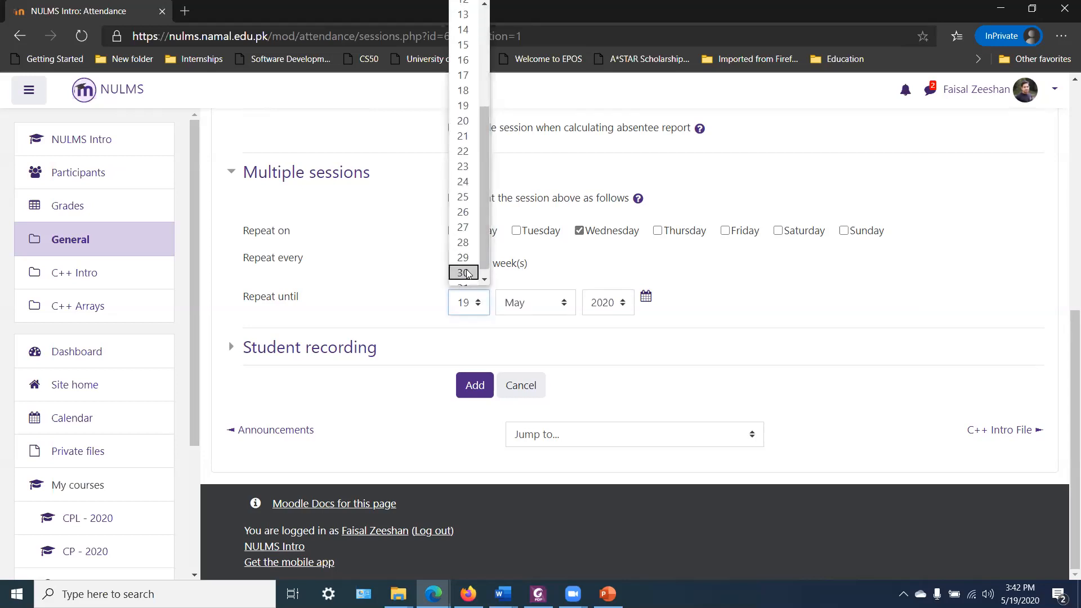
click(467, 272)
click(535, 303)
click(545, 445)
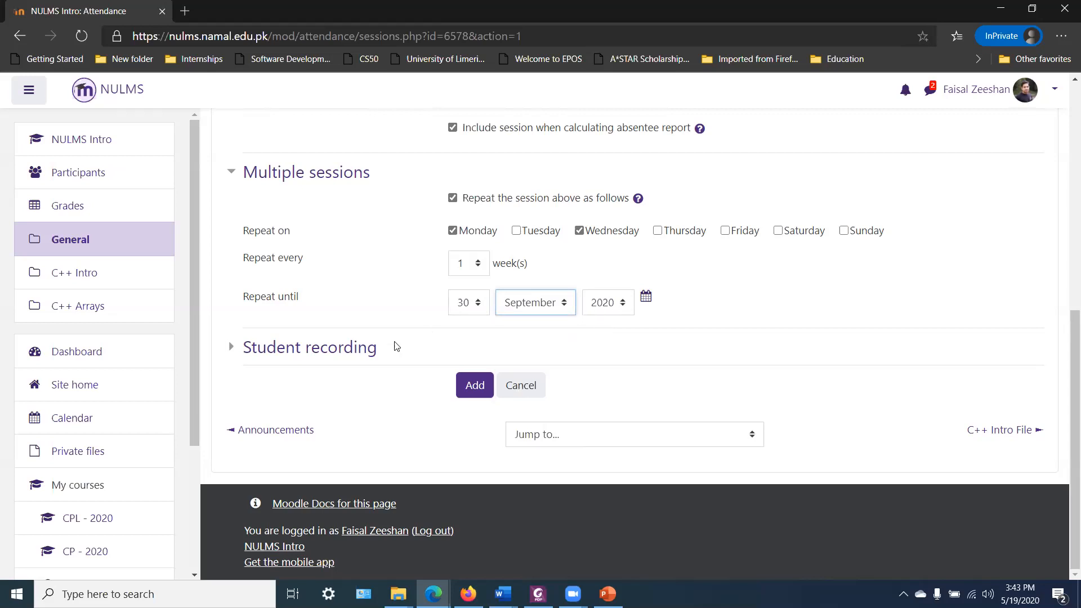
Allow students to record their own attendance and add the repeating sessions.
click(323, 358)
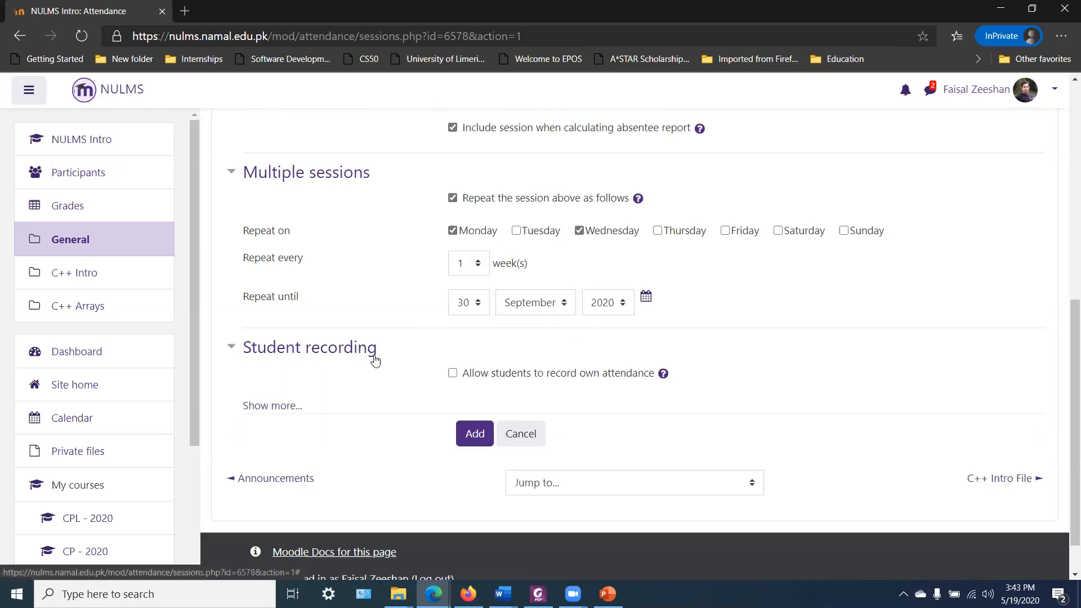
click(454, 374)
scroll(478, 379, down, 3)
click(467, 394)
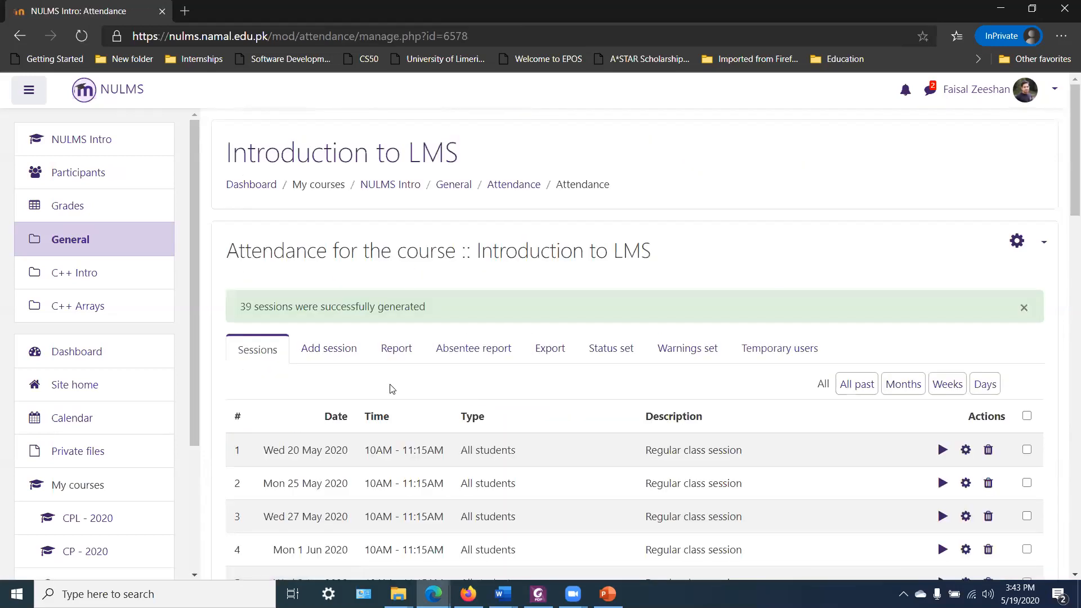
Delete the Late and Excused statuses from the attendance status set, confirming each deletion.
scroll(393, 388, down, 5)
scroll(600, 461, up, 3)
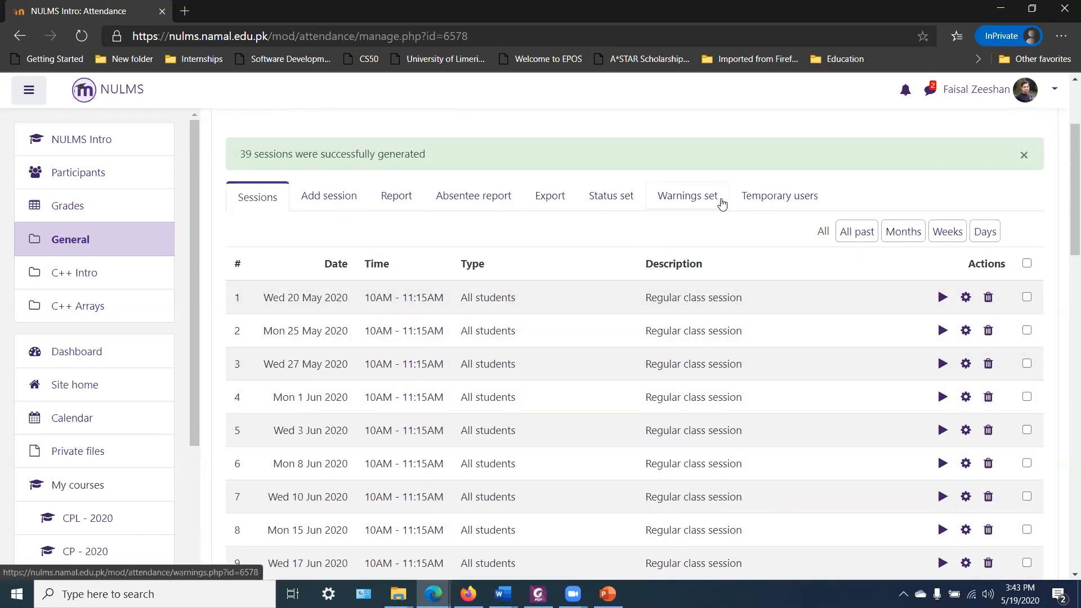
scroll(414, 250, up, 1)
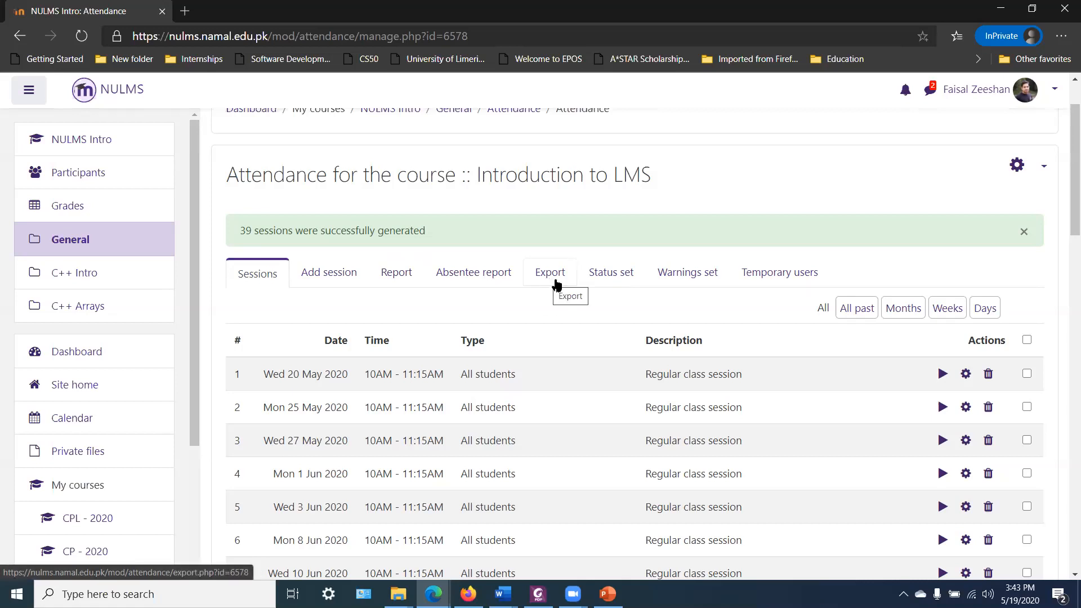
click(622, 280)
scroll(586, 310, down, 3)
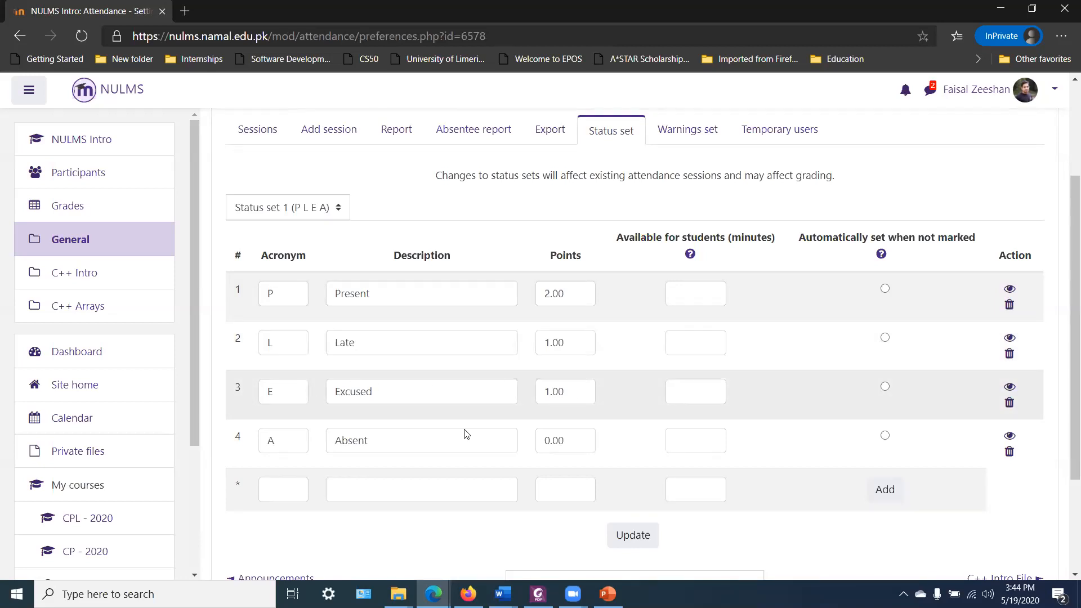
click(1010, 354)
click(709, 475)
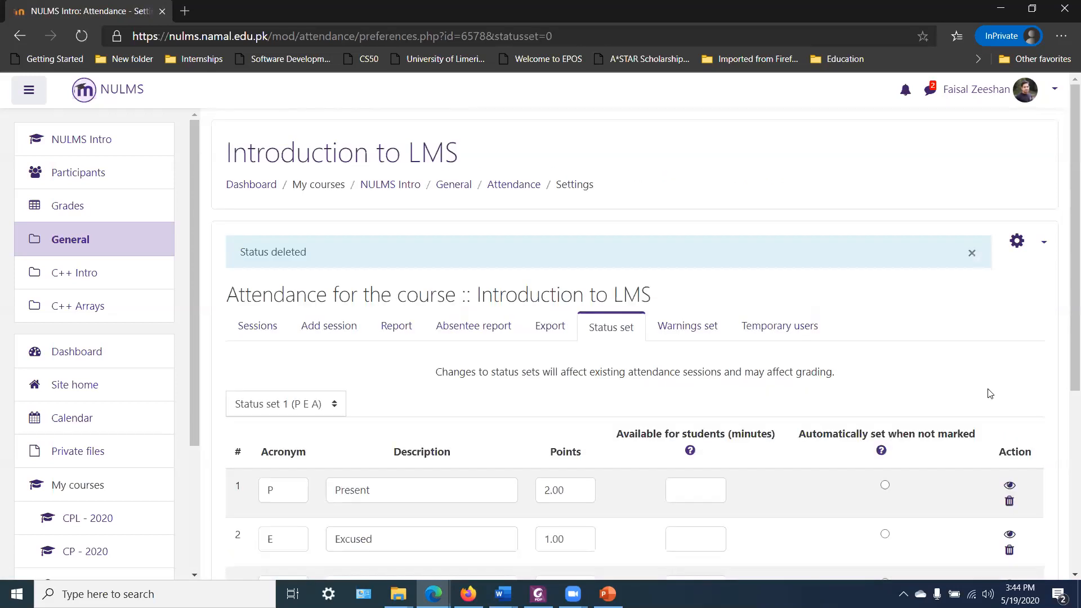
scroll(989, 391, down, 4)
click(1009, 320)
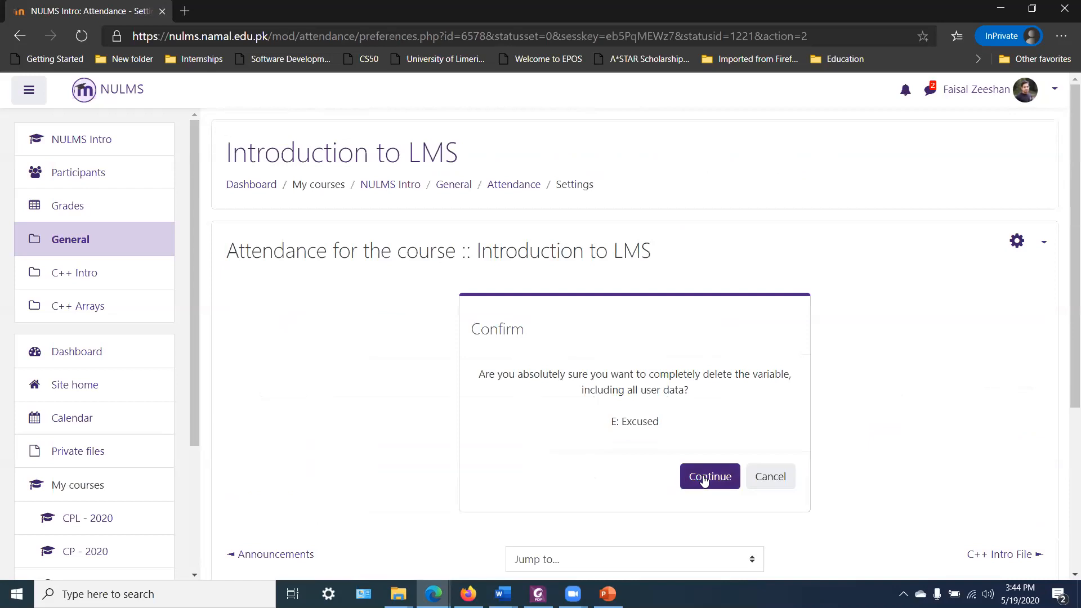
click(709, 478)
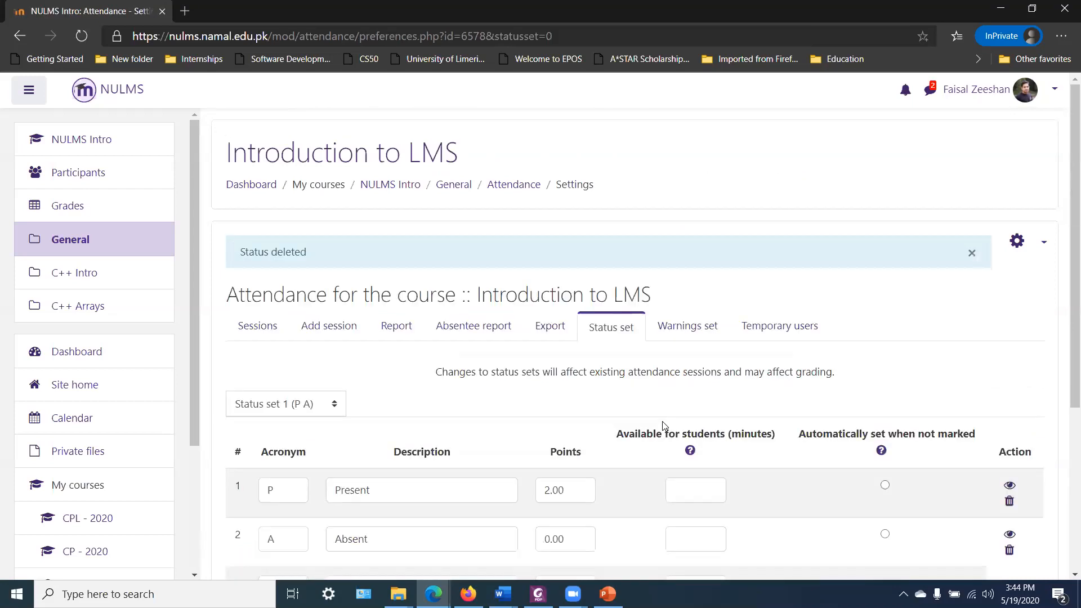
Add an attendance warning, keeping the default threshold, session count and e-mail settings.
click(660, 332)
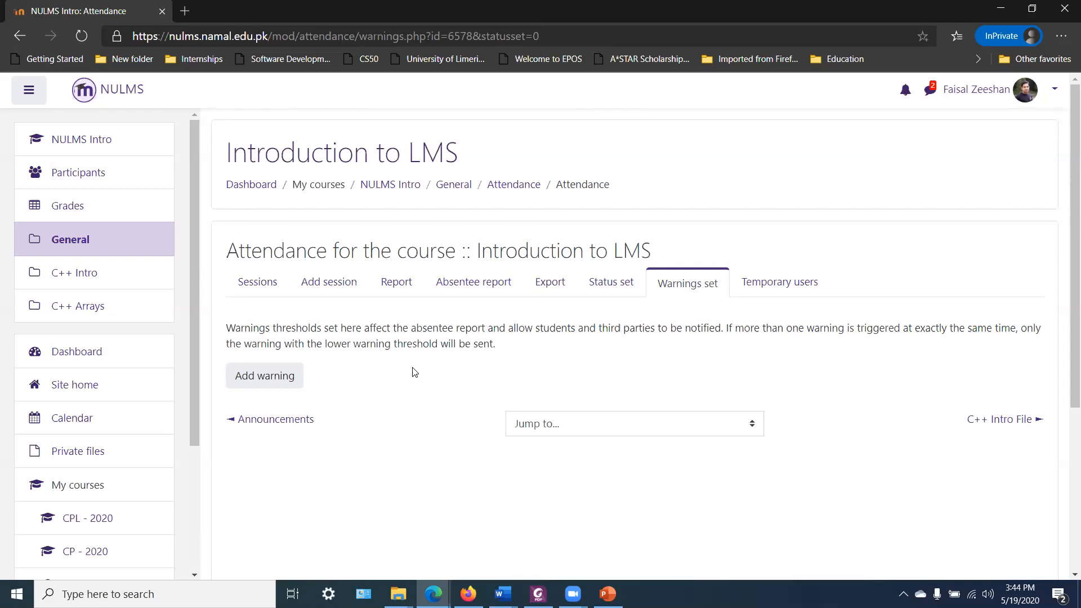
click(275, 385)
scroll(481, 244, down, 1)
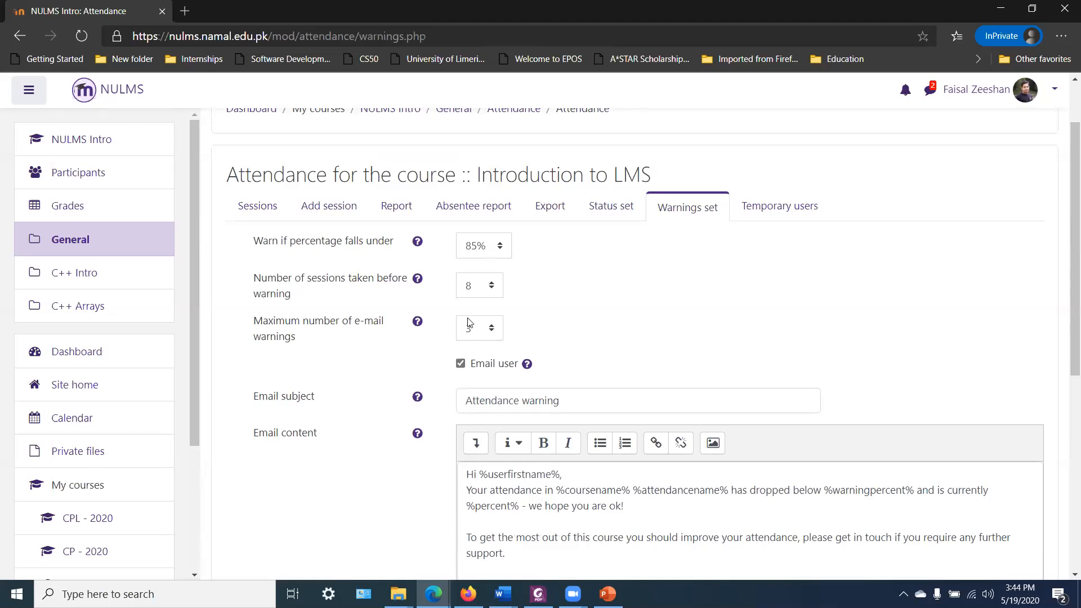
scroll(638, 309, down, 4)
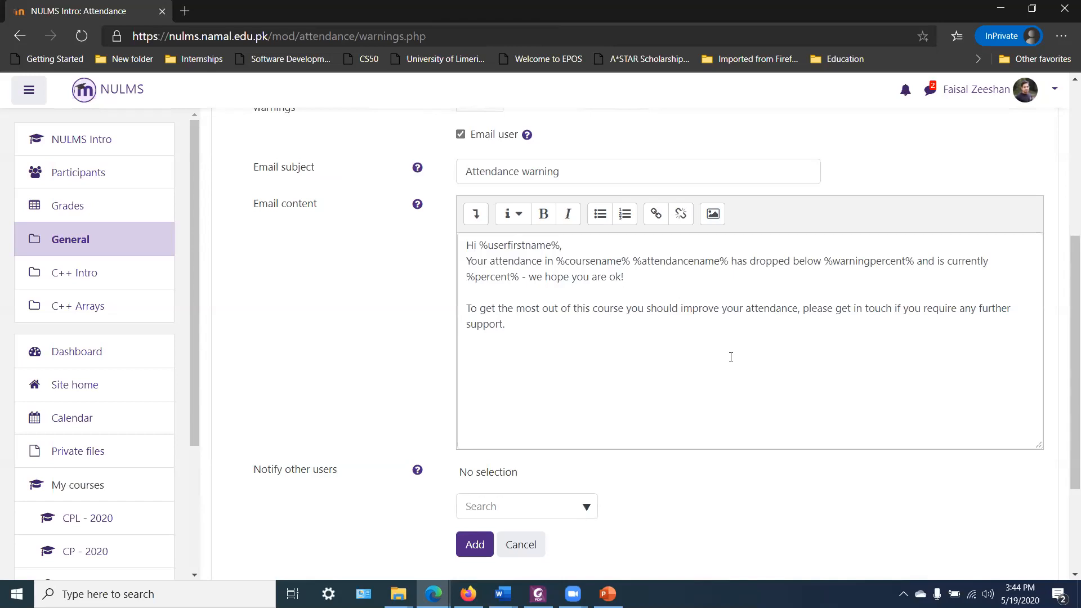
scroll(726, 358, down, 3)
click(476, 391)
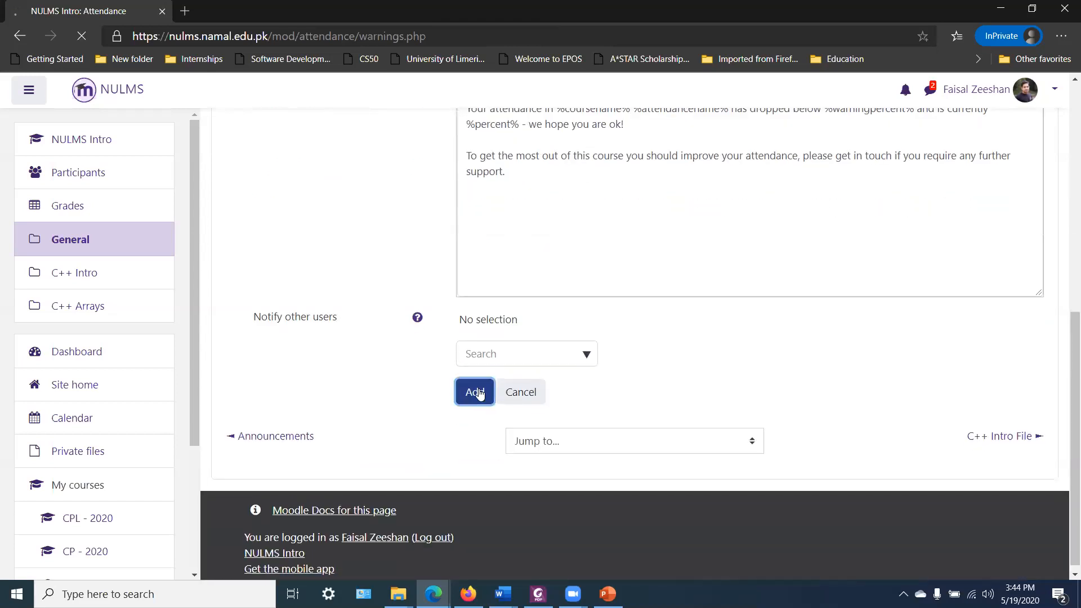
scroll(246, 370, down, 1)
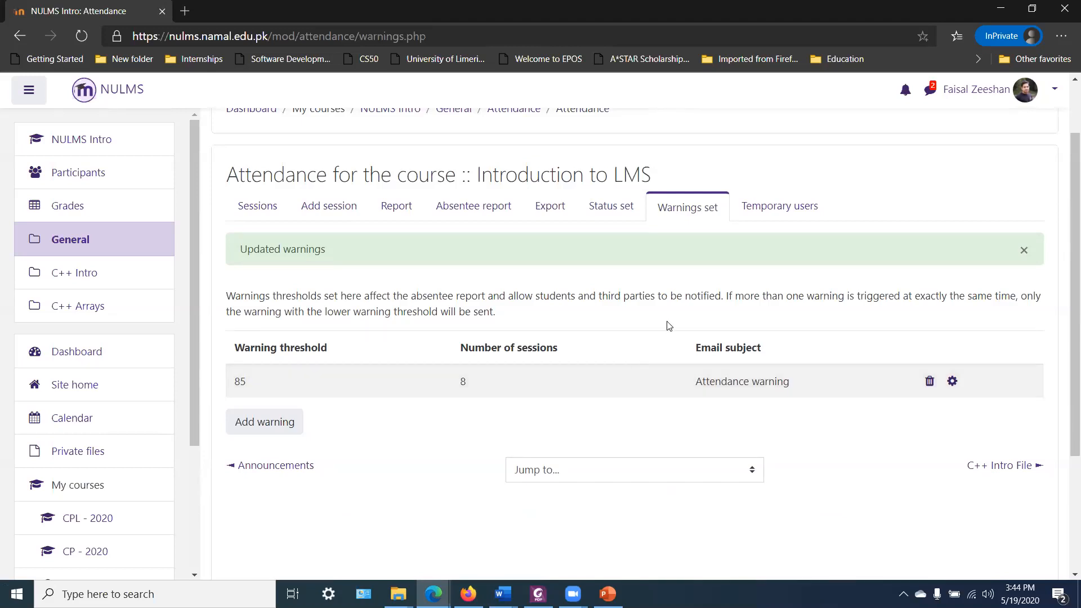
Open the temporary users page and look at the full name and e-mail fields for adding a user.
click(764, 213)
scroll(727, 290, down, 1)
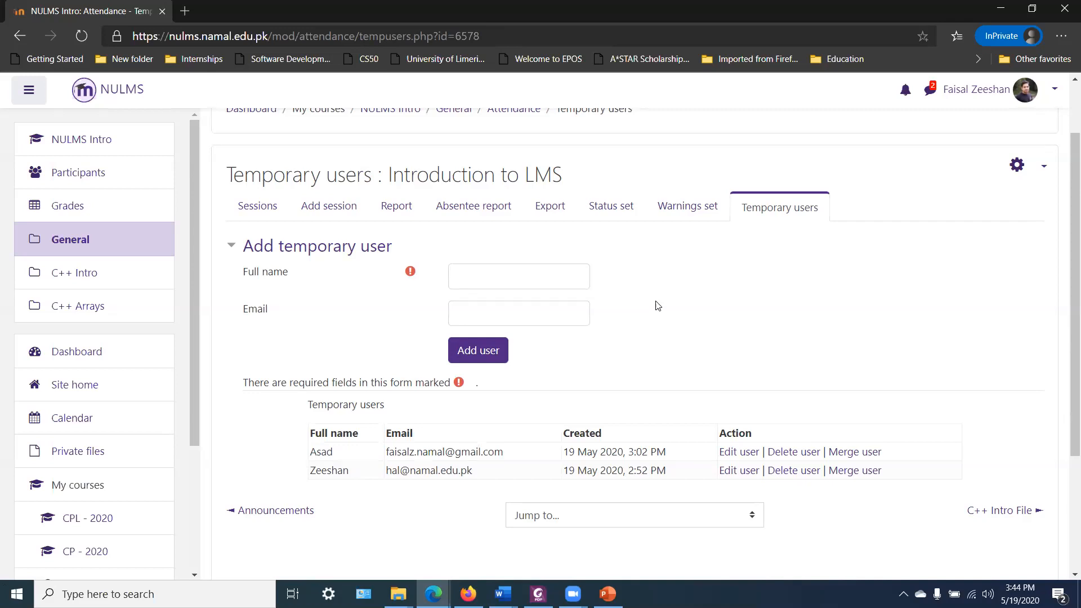
click(494, 279)
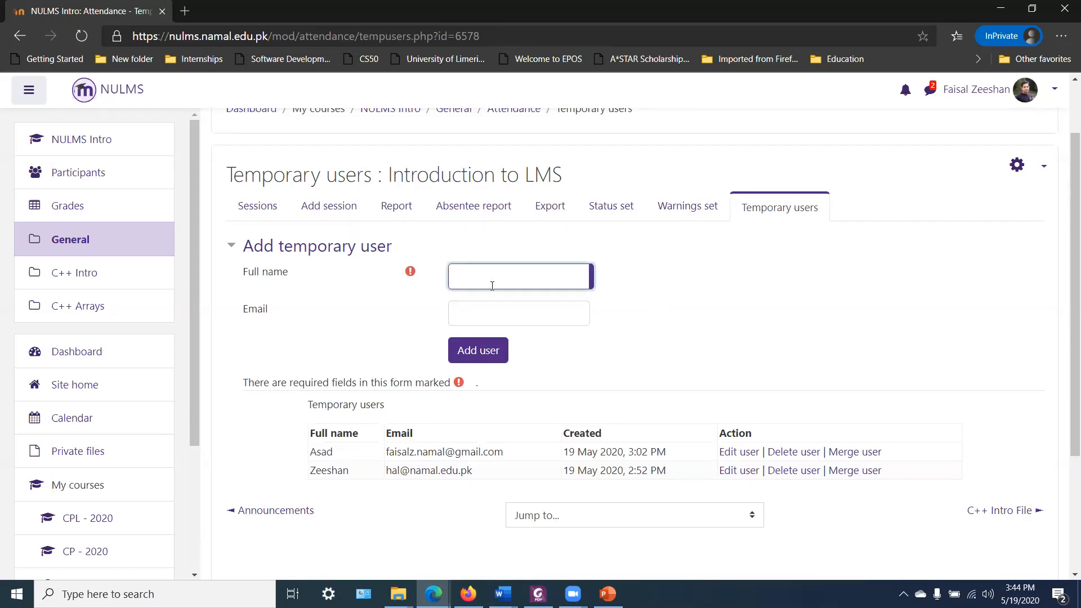
click(478, 314)
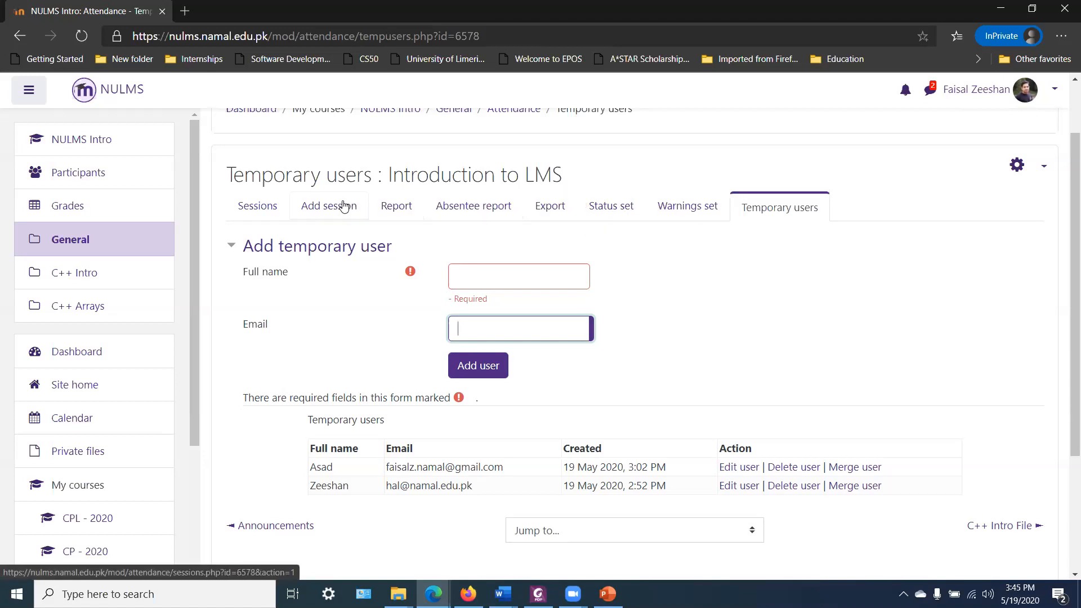
Open attendance taking for the 20 May 2020 session from the session list, keeping 25 users per page.
click(267, 213)
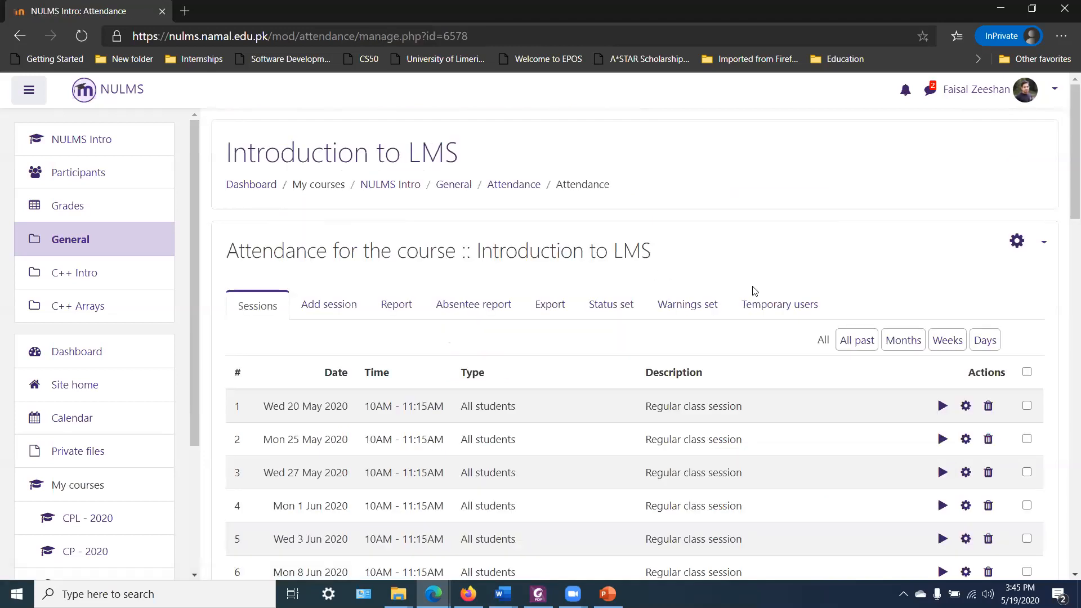
scroll(702, 282, down, 3)
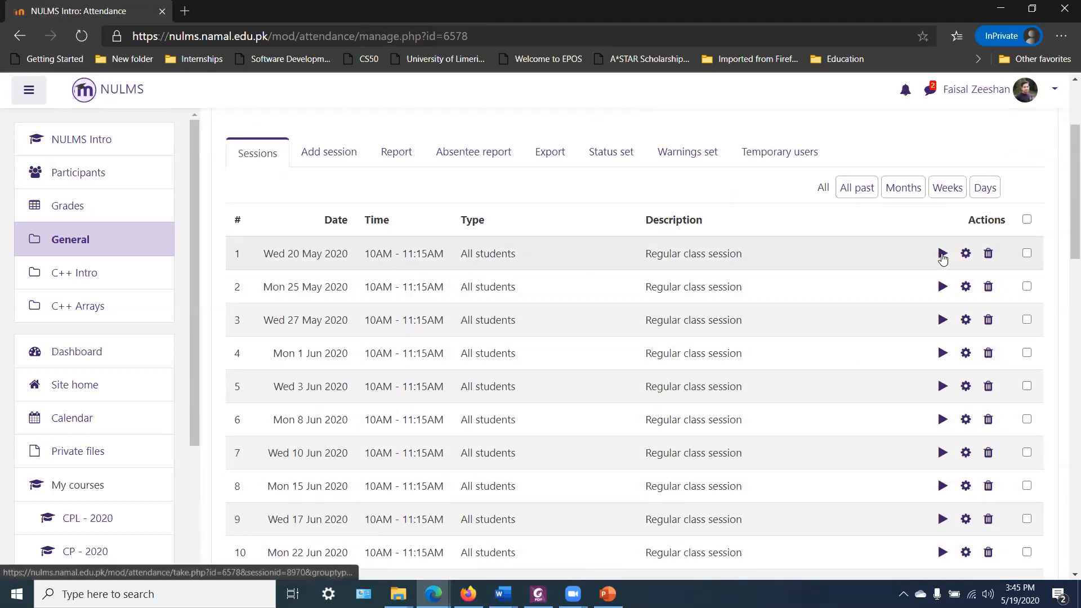
click(943, 255)
scroll(603, 356, down, 3)
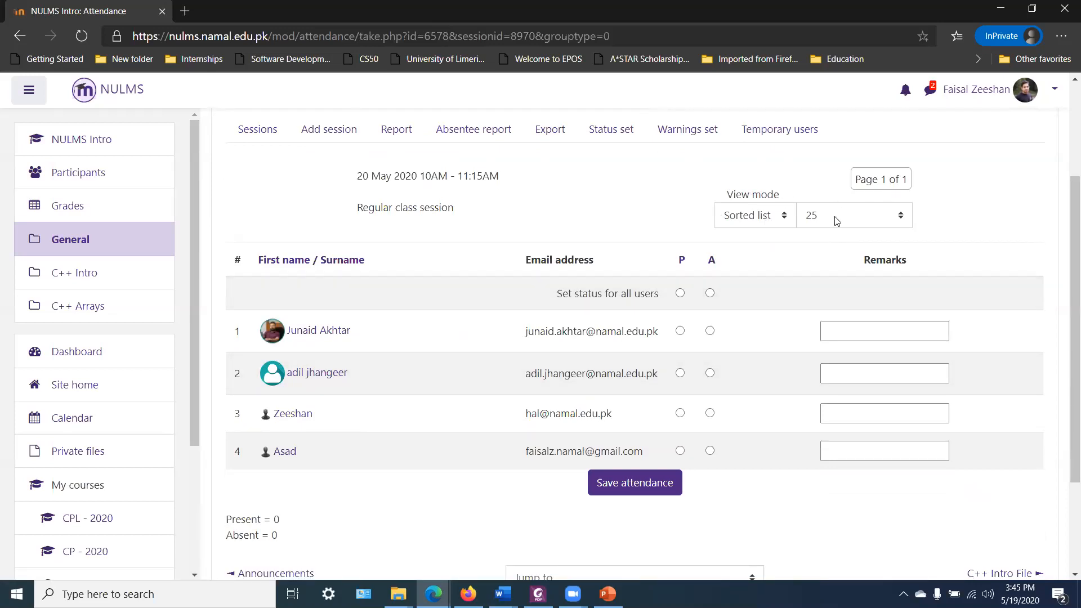
click(887, 218)
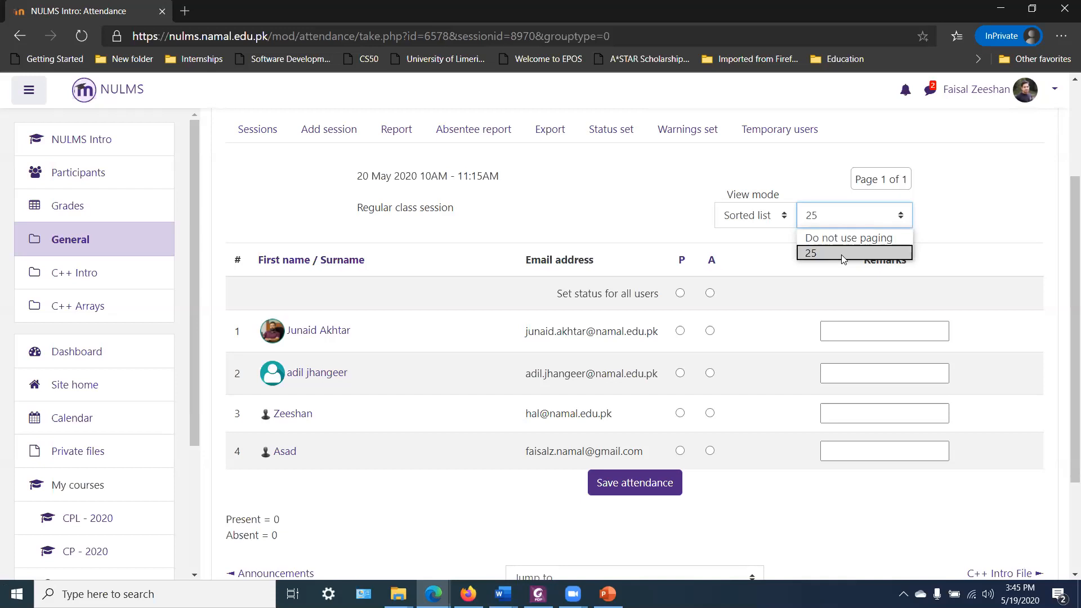
click(843, 254)
scroll(732, 270, down, 3)
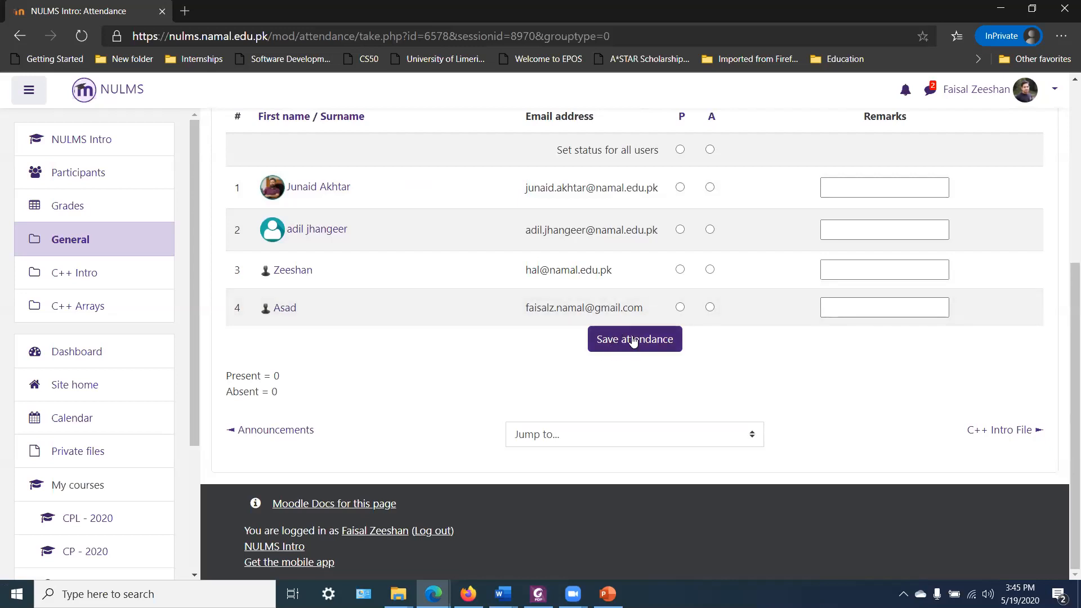
scroll(548, 363, up, 3)
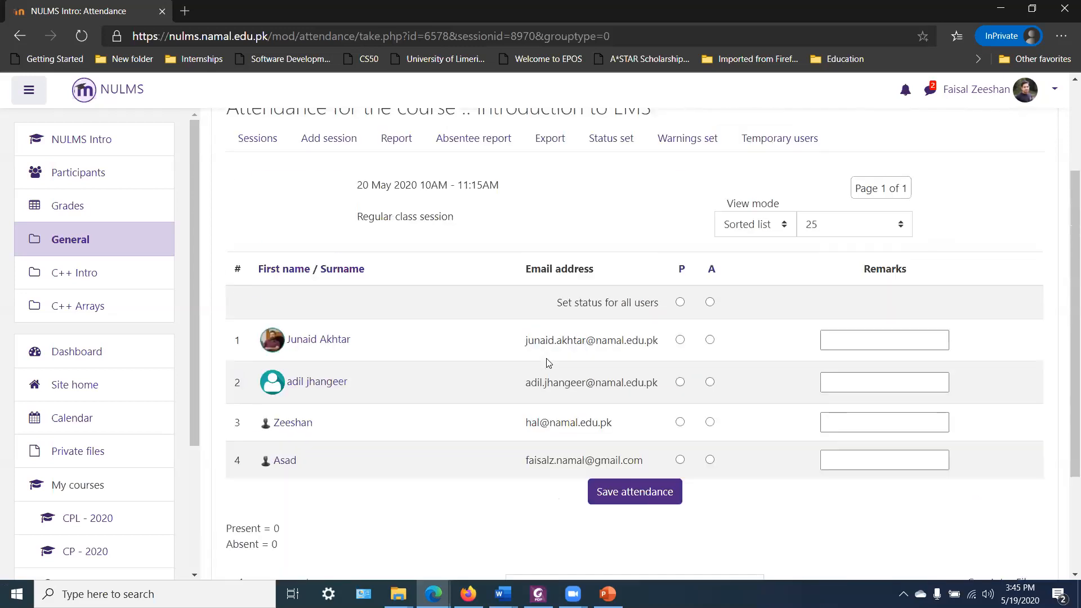
Mark all users as present for the session, except the second and fourth users, who are set to absent.
click(680, 303)
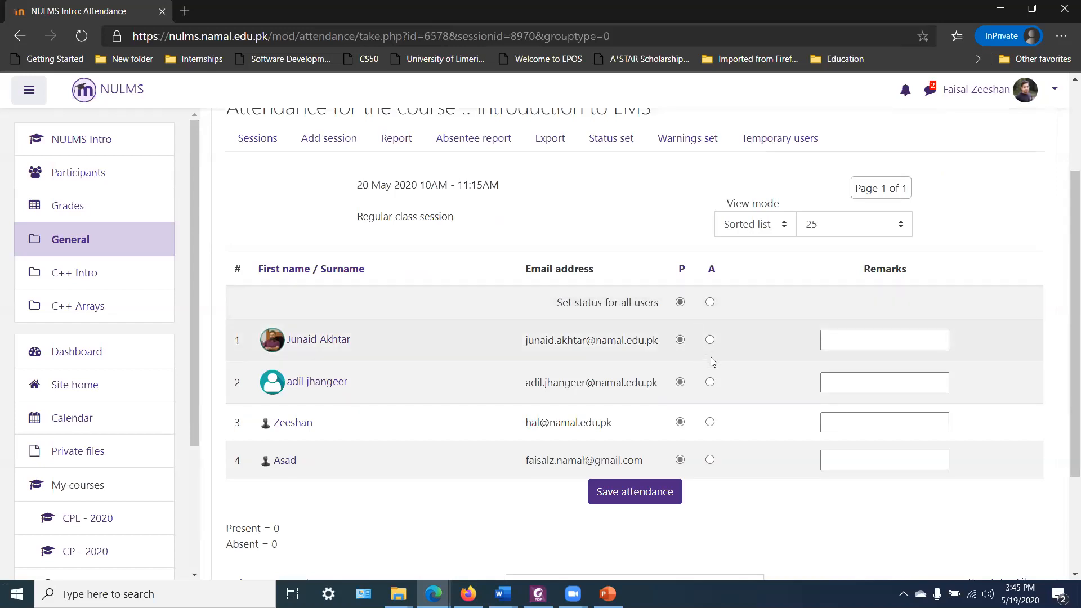
click(711, 383)
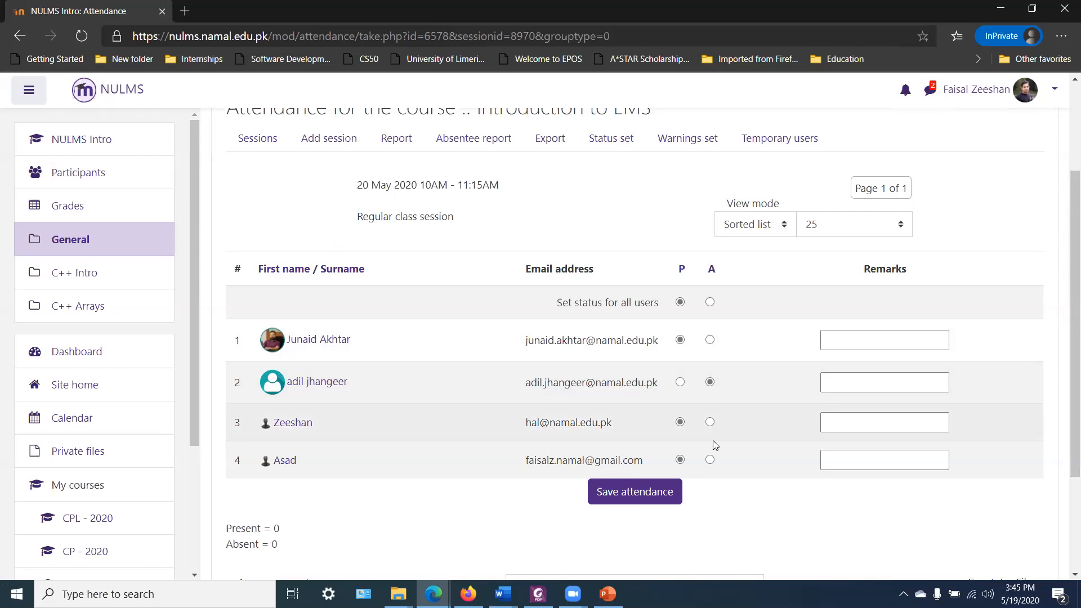
click(711, 460)
Add the remark "Leave Requested" for the second user and save the attendance.
click(830, 383)
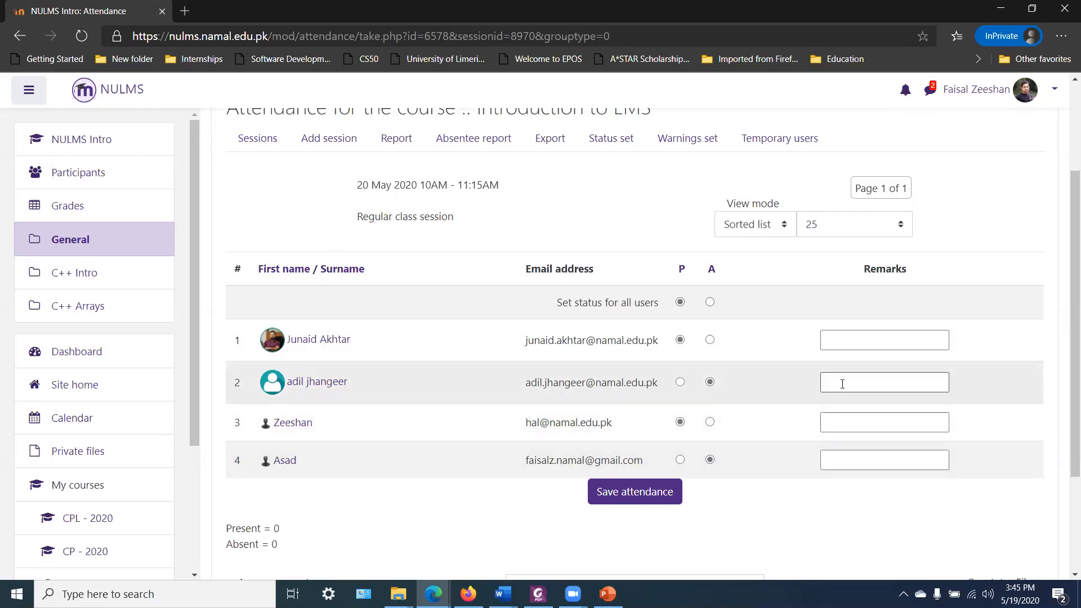
text(Leave Requested)
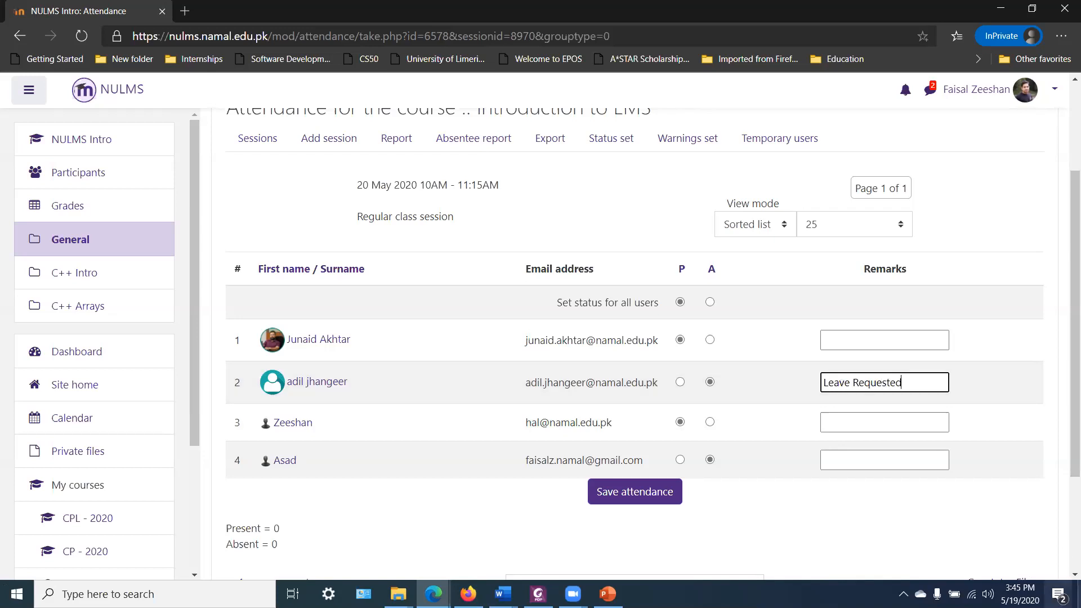
click(628, 493)
scroll(719, 321, down, 3)
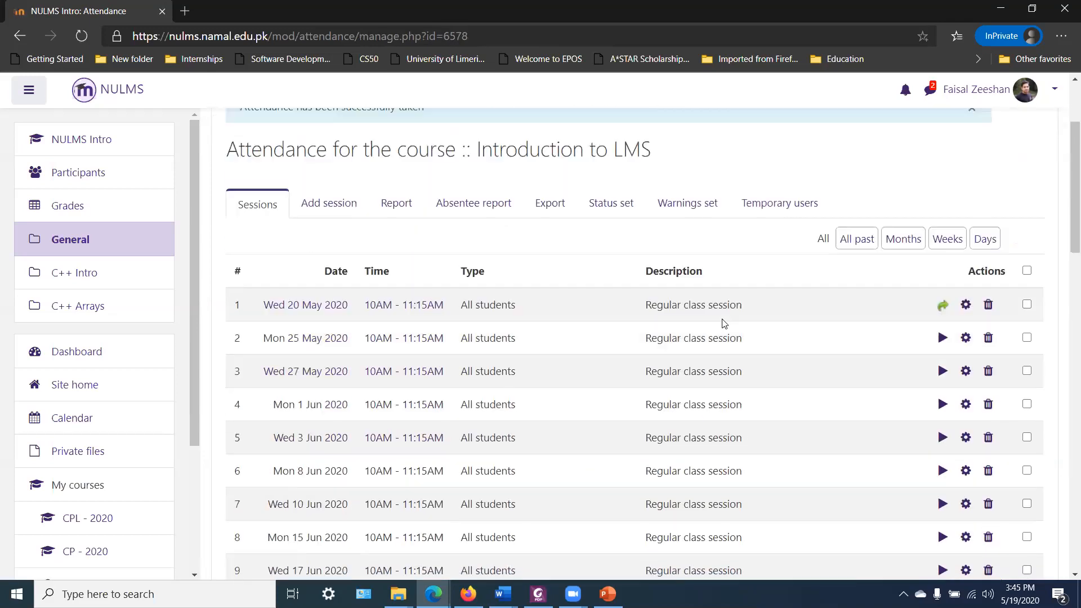
Change the date of the 8 June 2020 session to 17 June, save it and check the updated session list.
scroll(922, 315, down, 3)
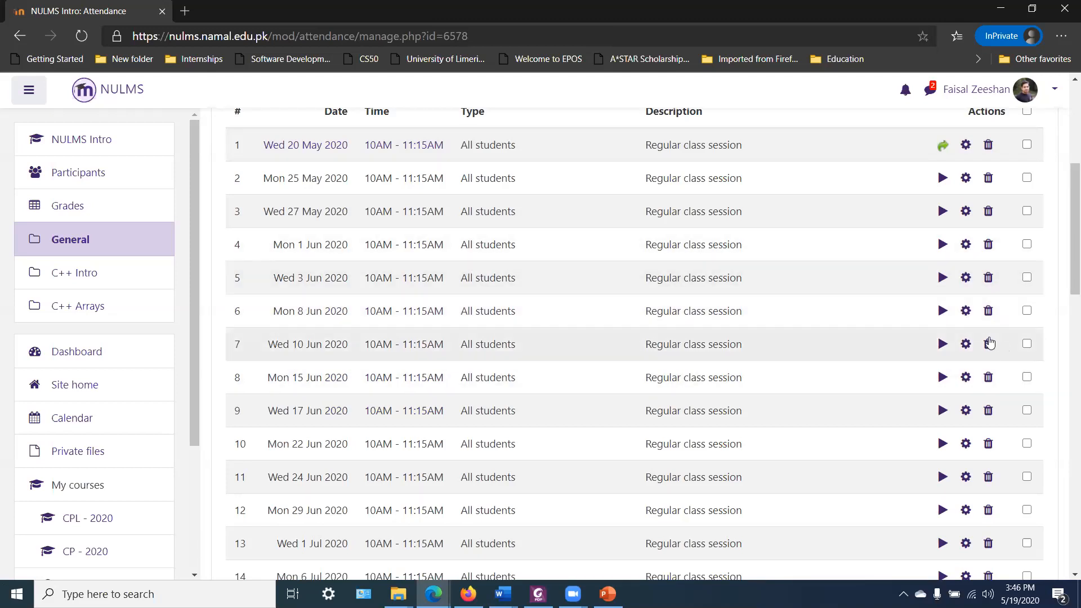
click(967, 312)
scroll(478, 279, down, 3)
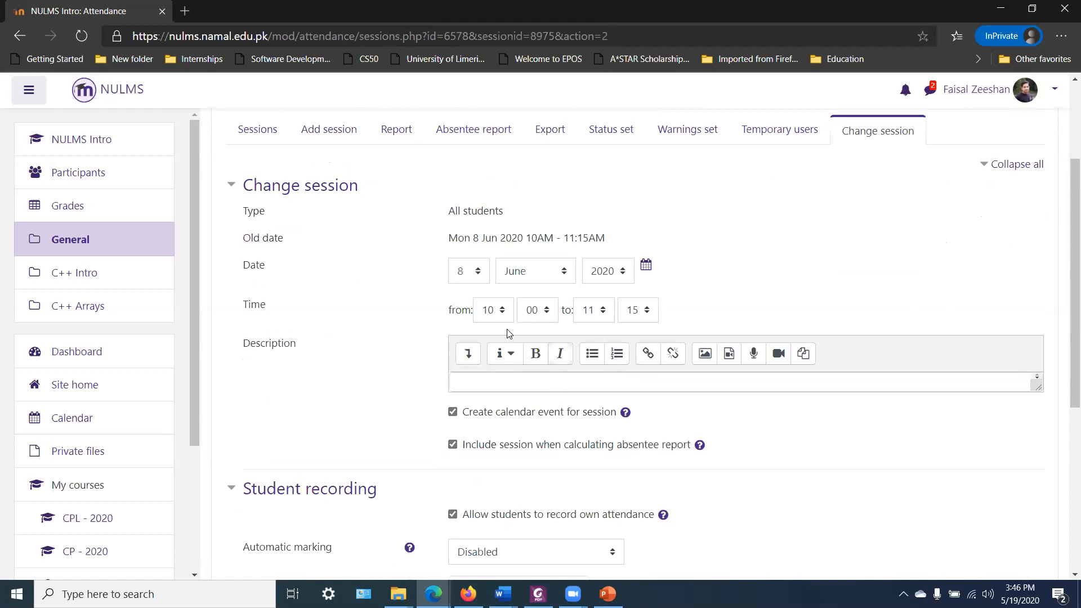
click(481, 272)
scroll(477, 415, down, 2)
click(472, 449)
scroll(531, 431, down, 3)
click(491, 560)
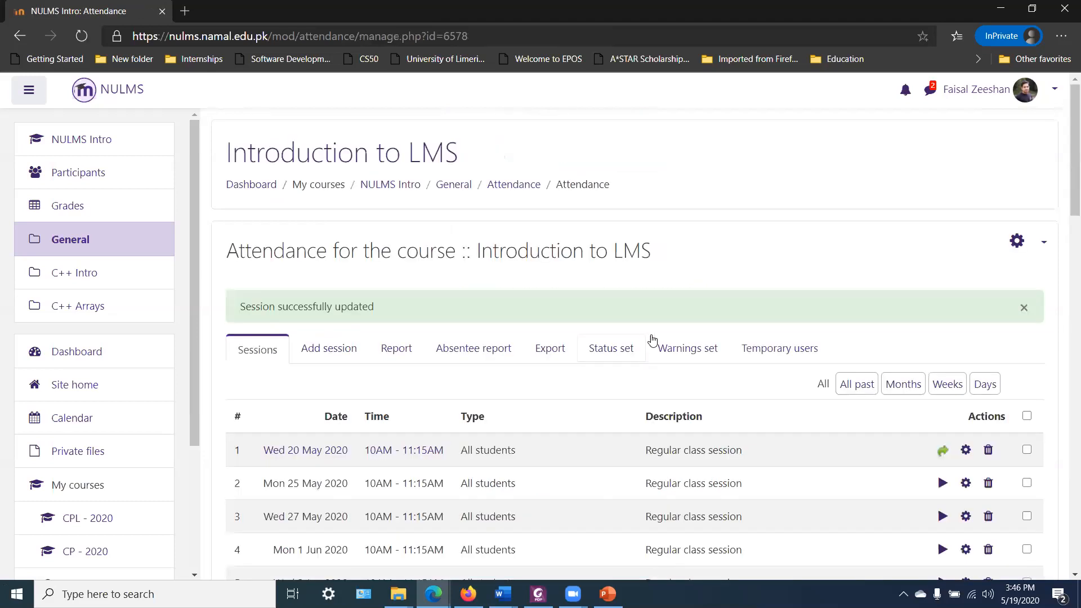
scroll(651, 339, down, 5)
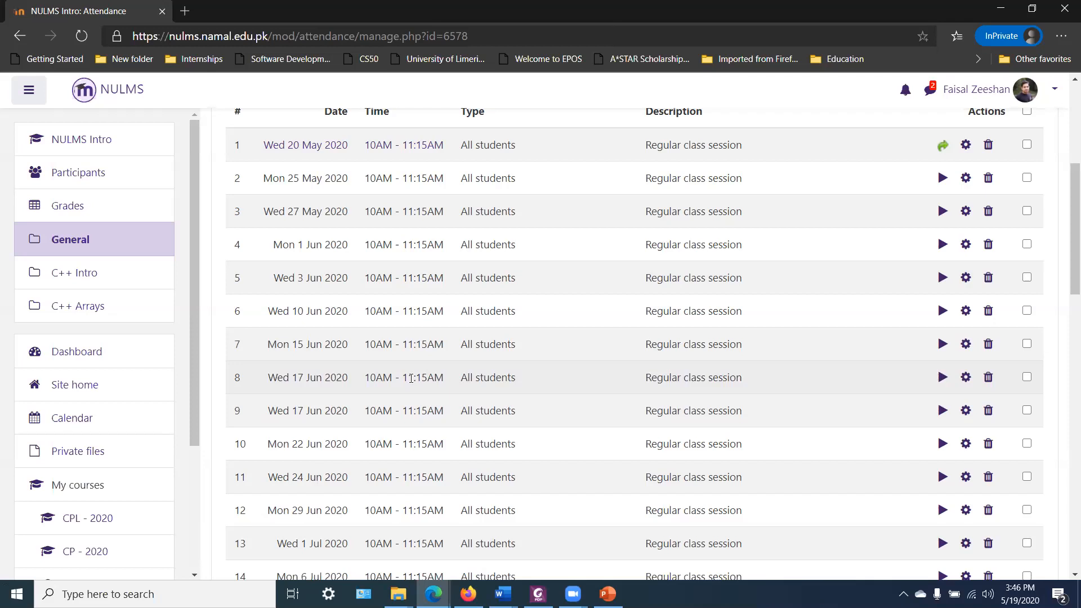
Open the attendance export form and examine its group, specific-user and student identification options.
scroll(526, 398, up, 4)
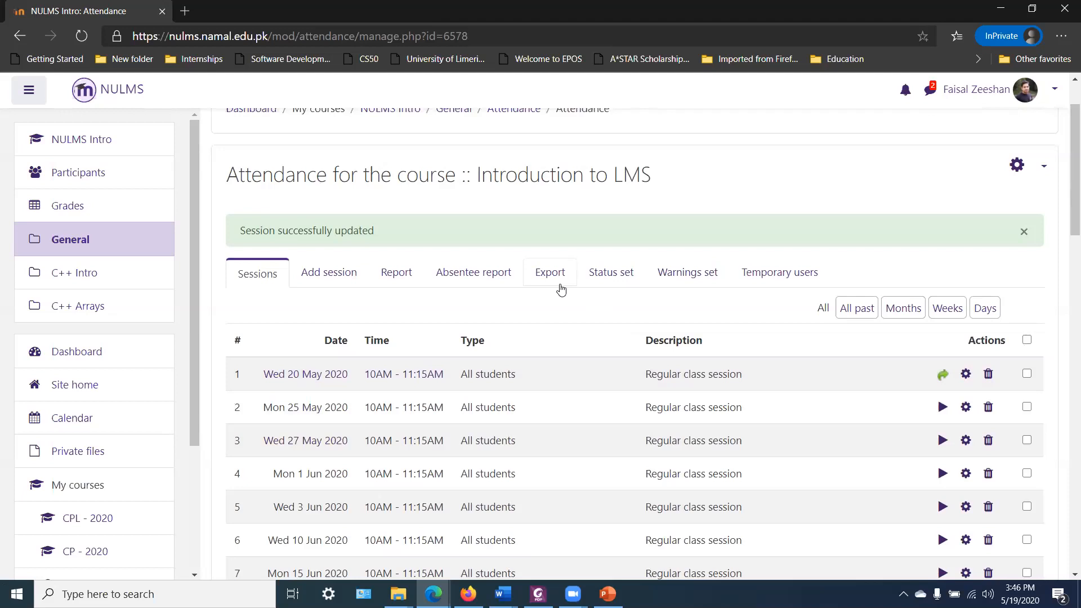
click(555, 278)
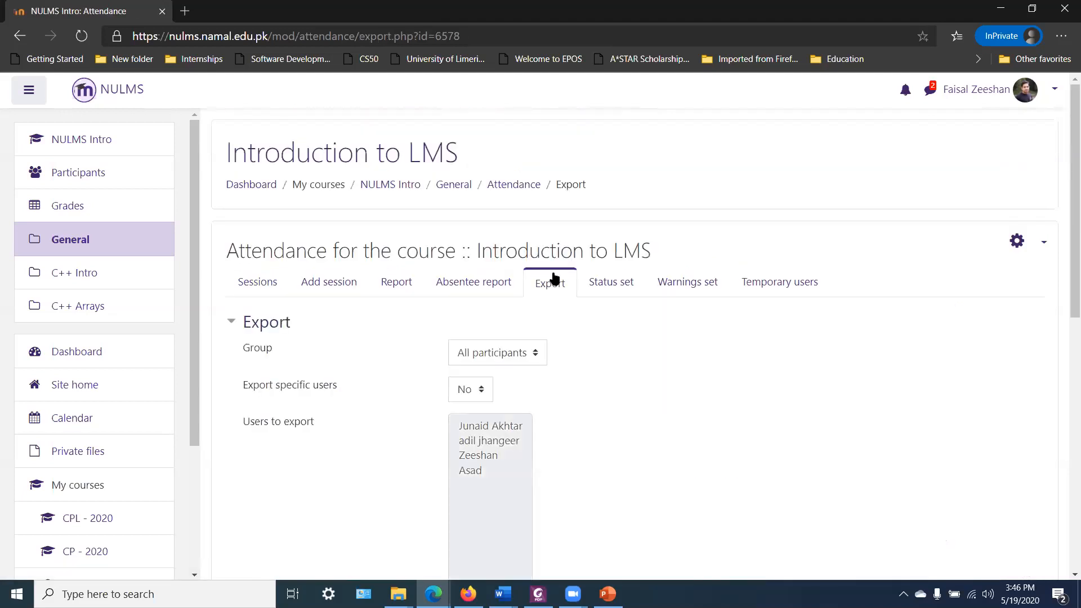
scroll(542, 237, down, 3)
scroll(549, 355, down, 5)
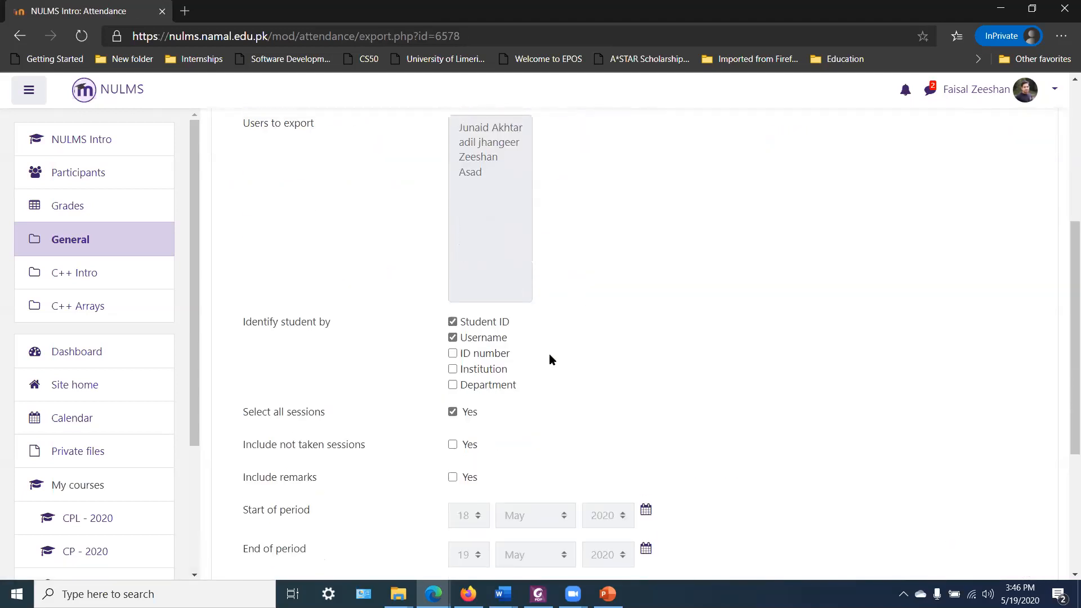
scroll(566, 278, up, 5)
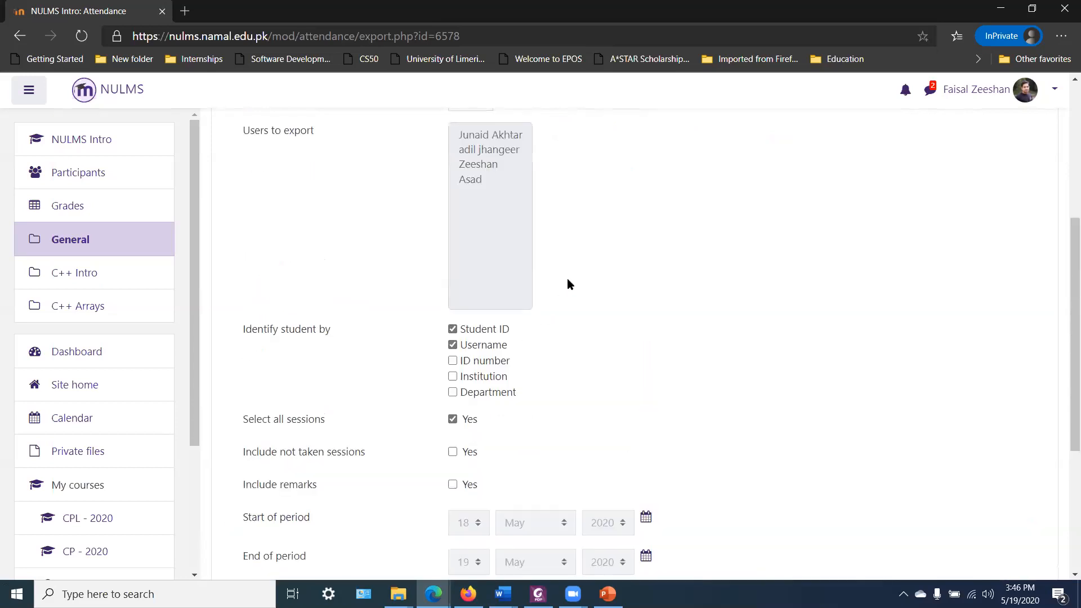
click(519, 209)
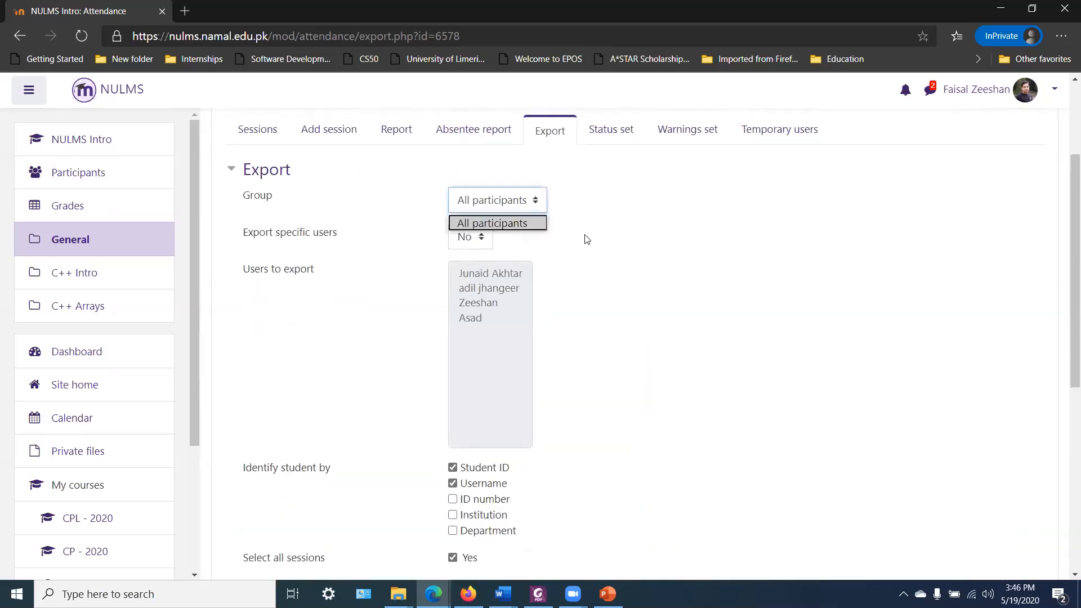
click(572, 228)
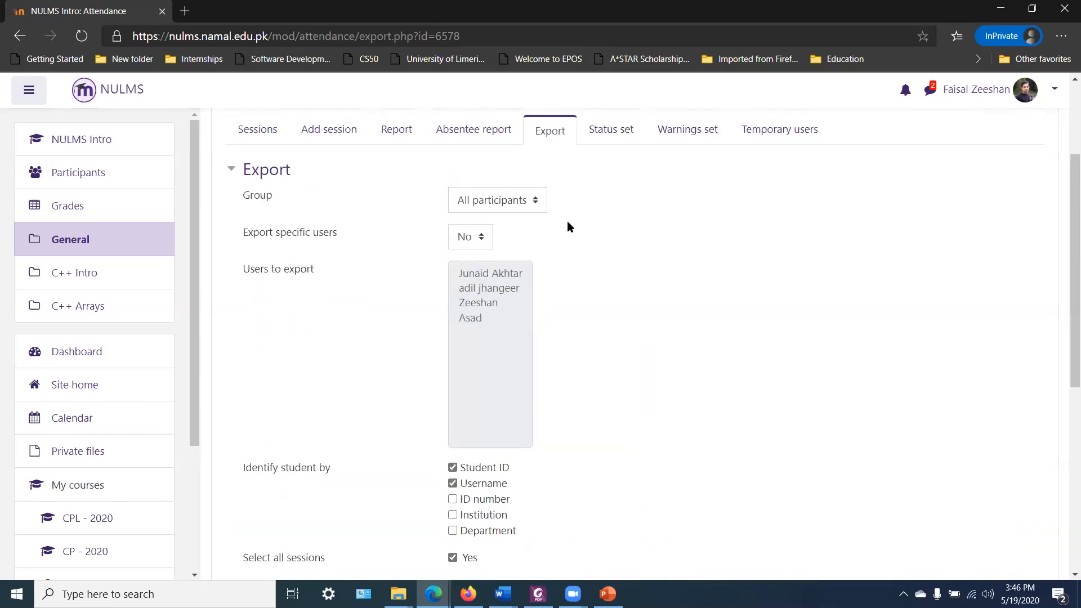
click(484, 236)
click(668, 369)
Try to export the attendance of all sessions for all participants in Excel format.
scroll(669, 369, down, 7)
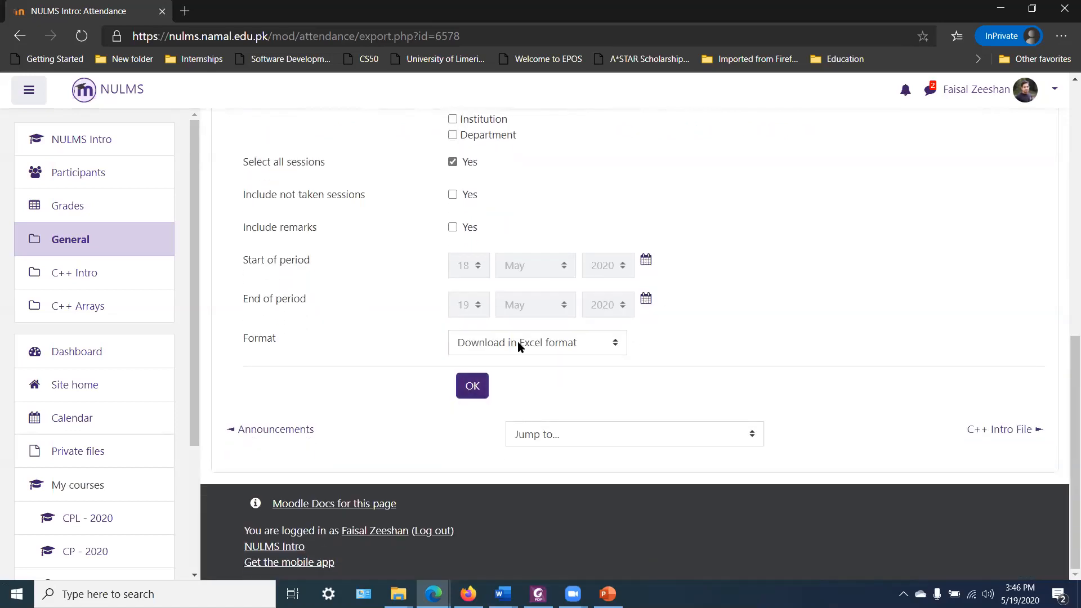
click(474, 390)
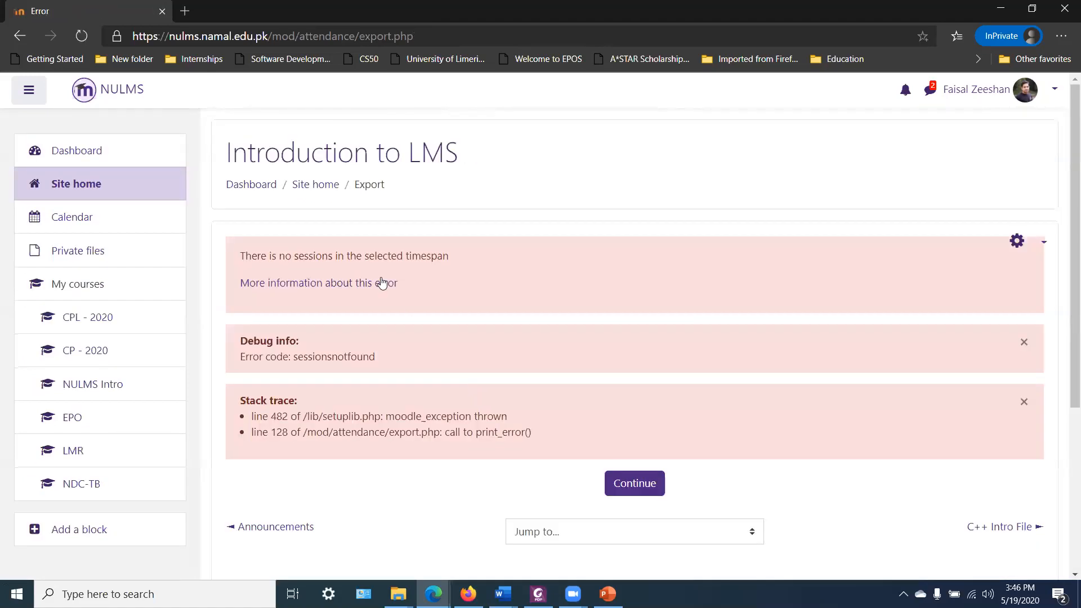
click(648, 482)
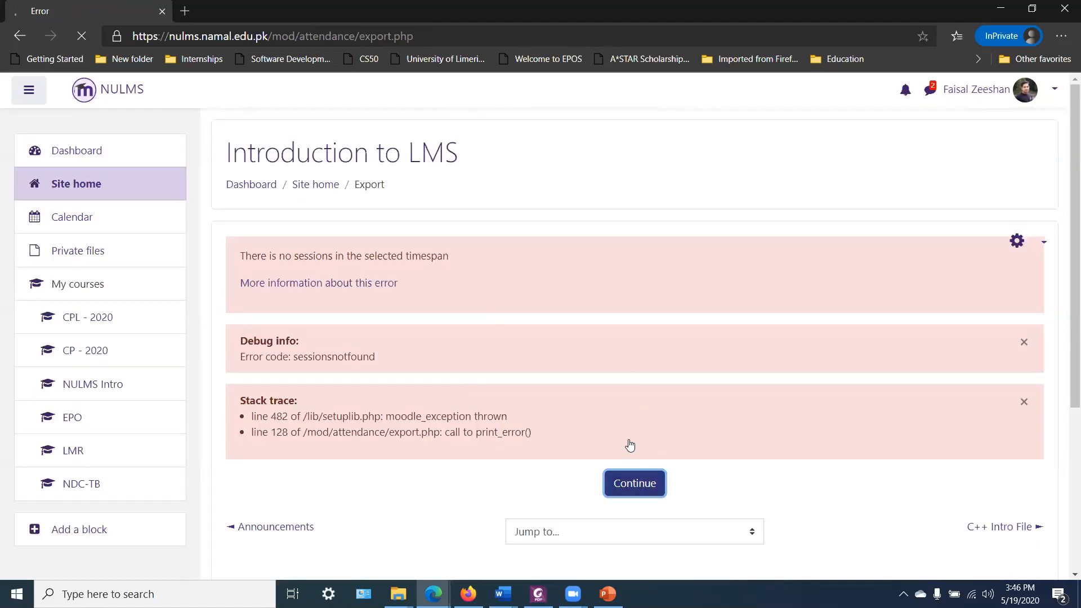
Reopen the attendance export form and limit the export to 18 through 29 May 2020 instead of all sessions.
scroll(567, 373, down, 3)
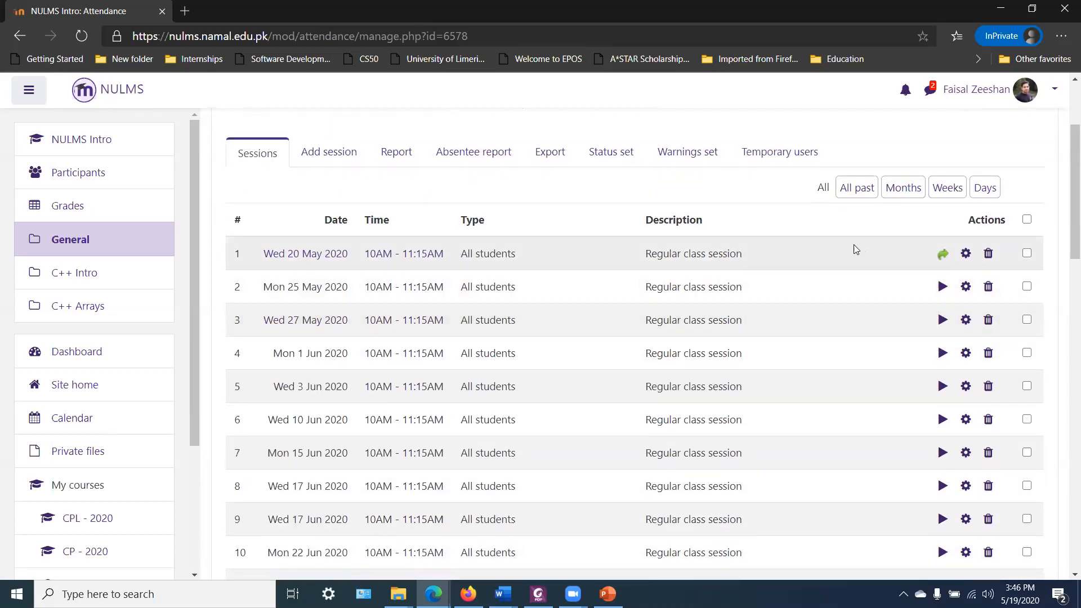
click(551, 152)
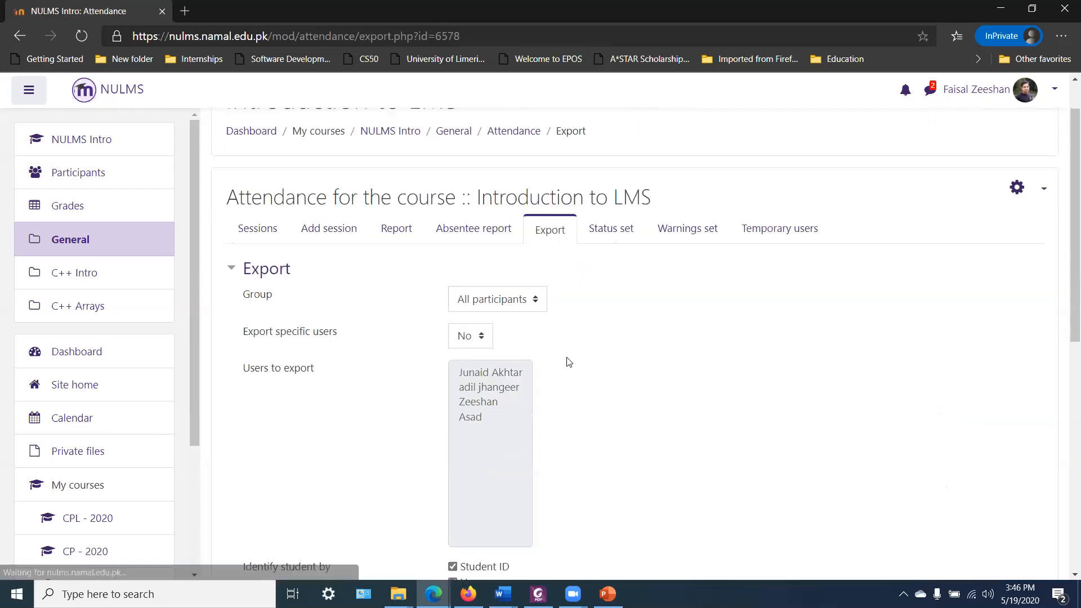
scroll(568, 362, down, 5)
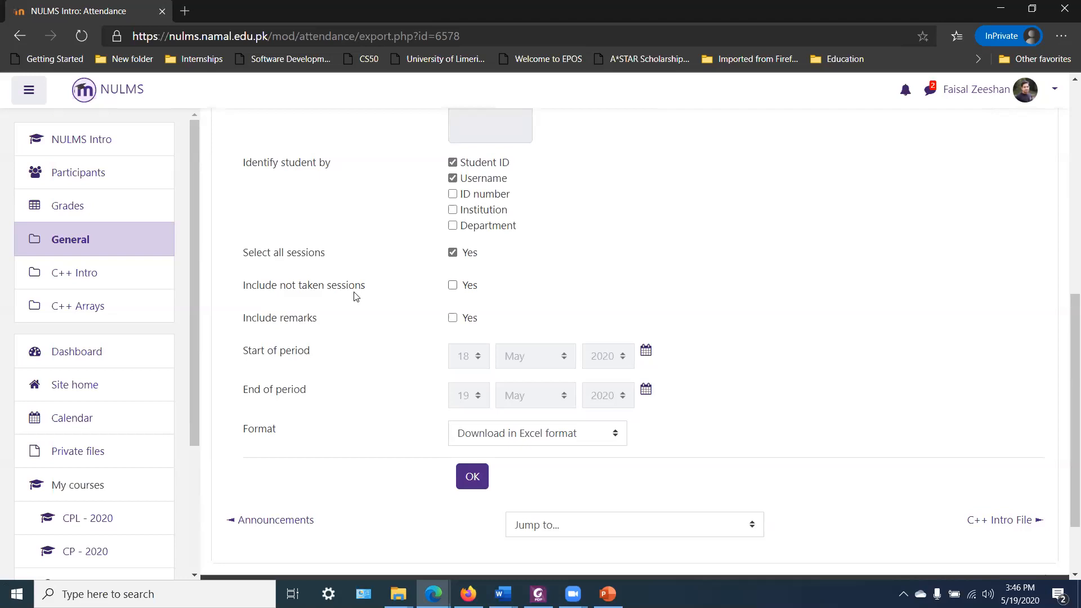
click(453, 253)
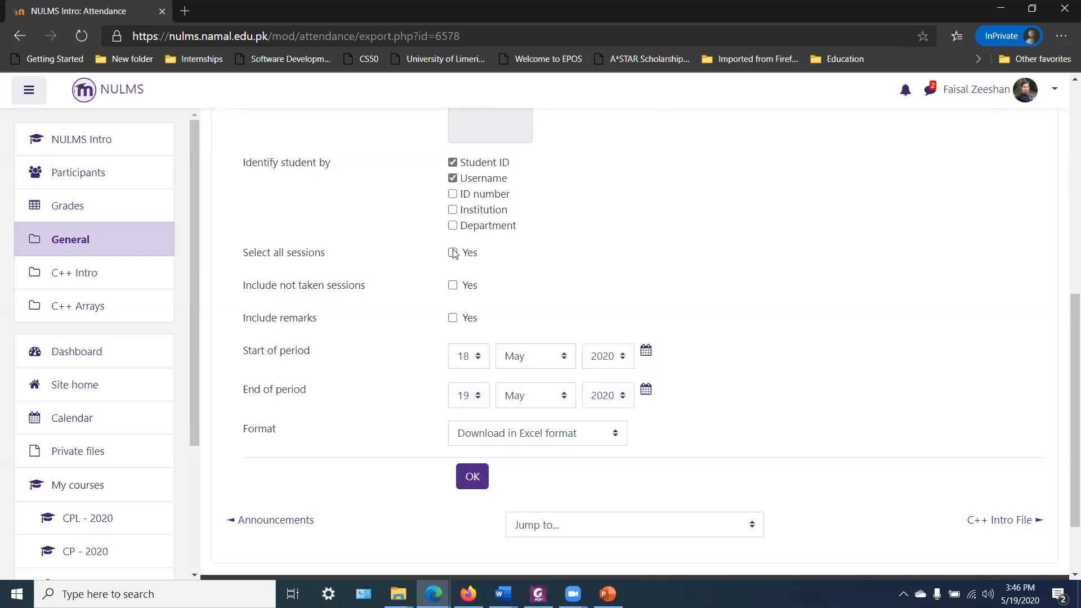
click(478, 359)
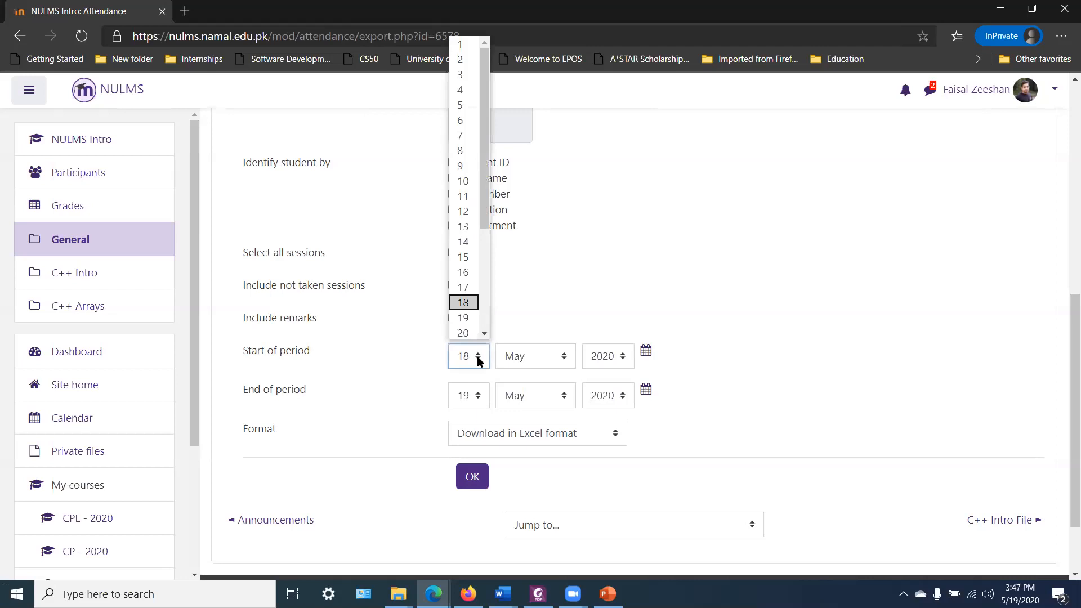
click(480, 361)
click(479, 401)
scroll(473, 350, down, 3)
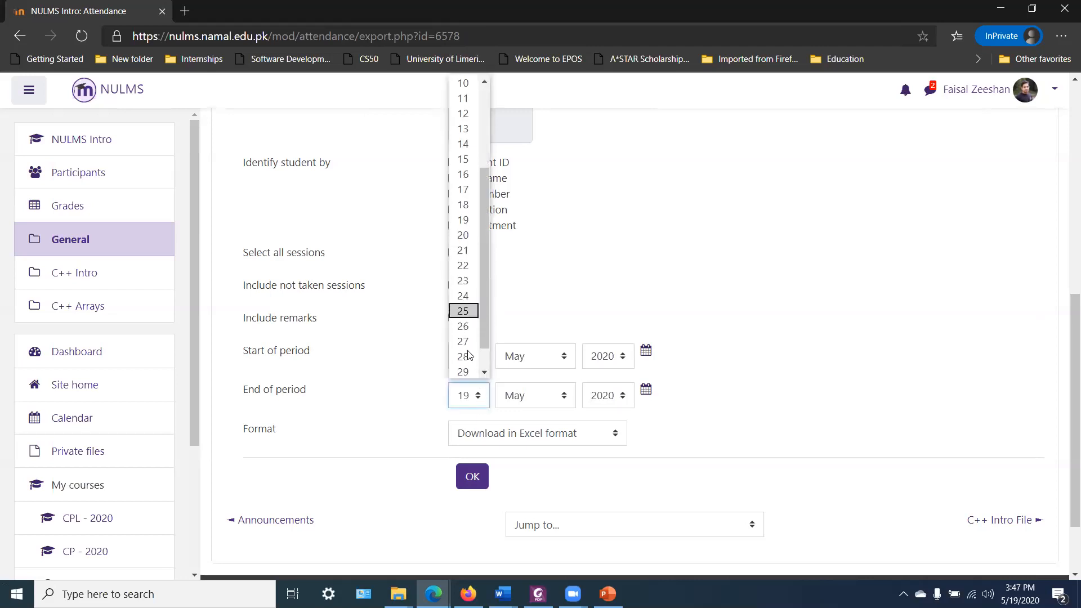
click(467, 372)
Export the attendance for the chosen period in Excel format, view the downloaded workbook and close it.
scroll(473, 369, down, 2)
click(480, 391)
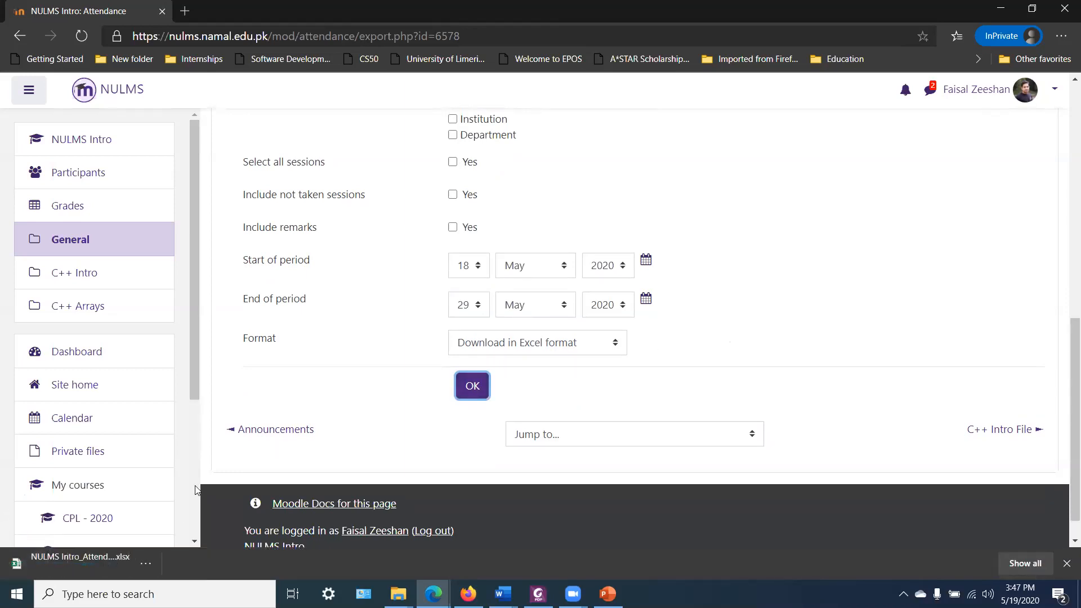
click(96, 560)
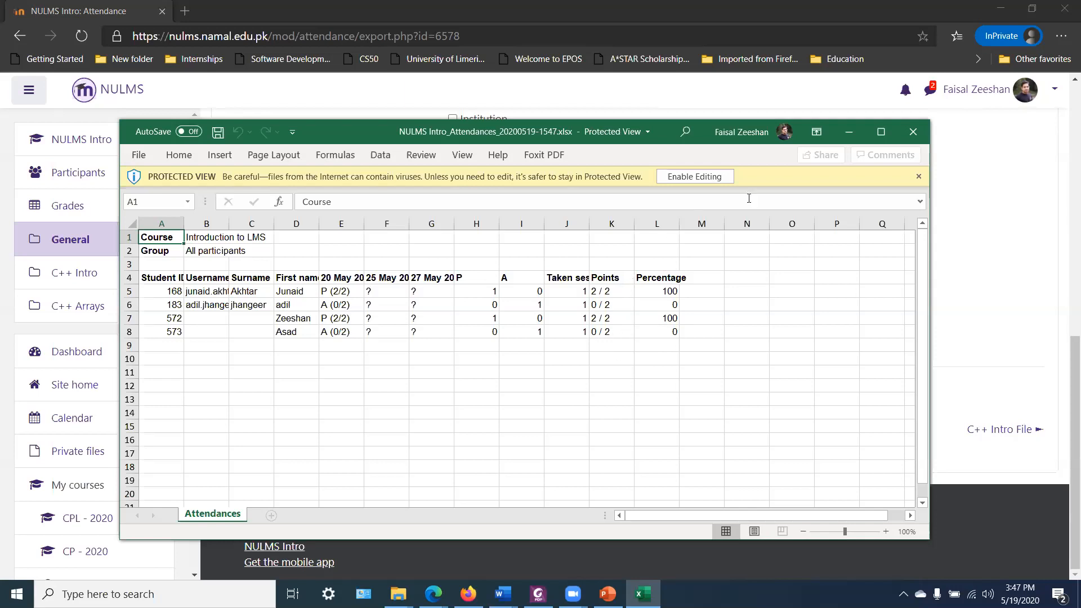
click(914, 132)
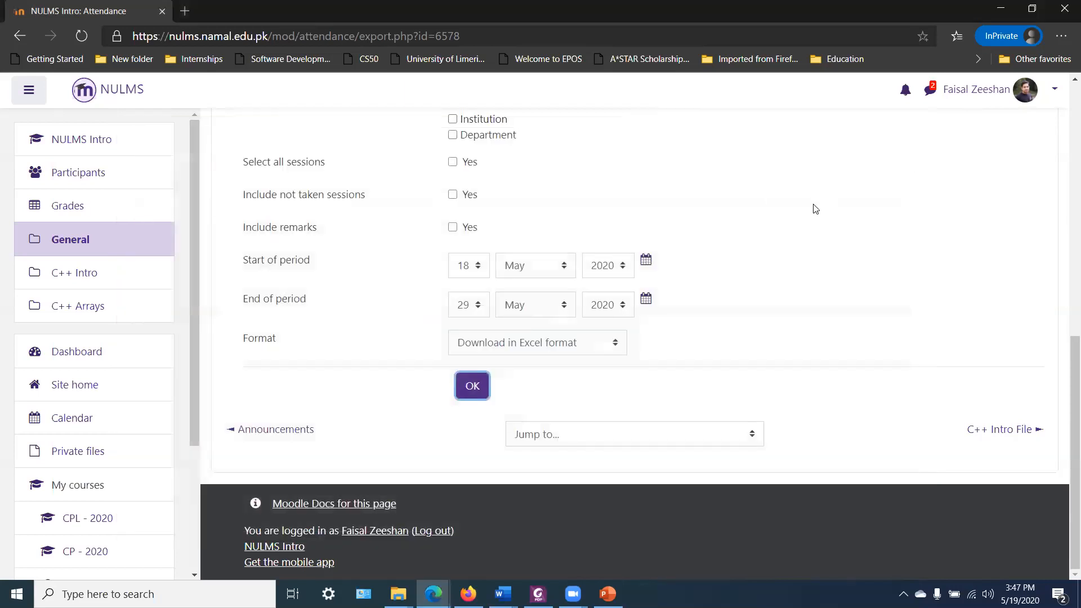